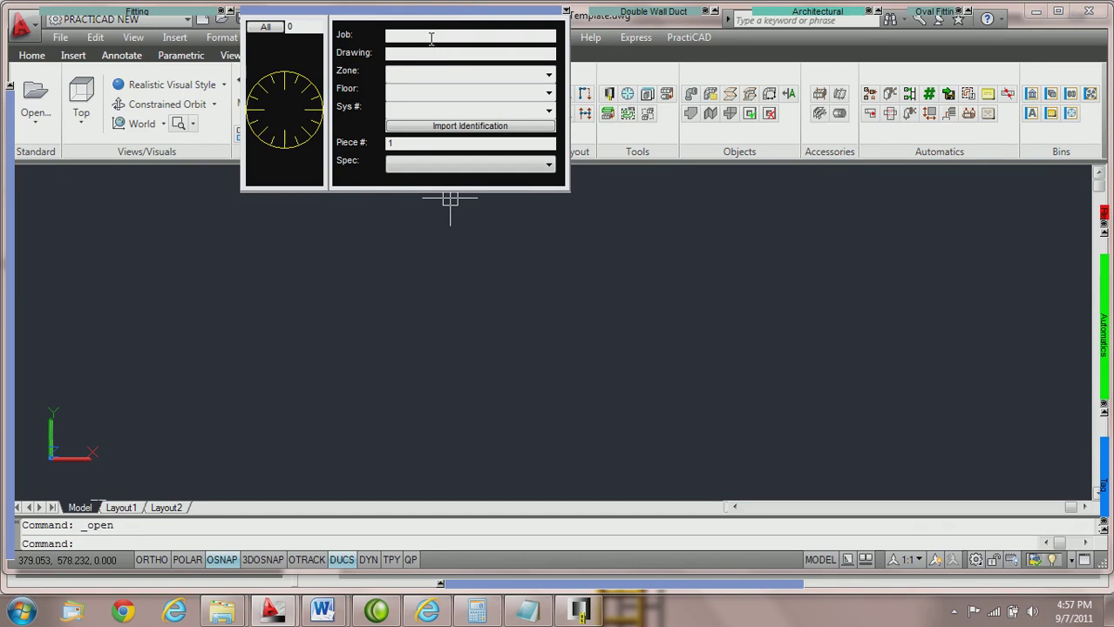
# Enter PRACTICAD TRAINING as the job and paste PRACTICAD EXERCISE TEMPLATE as the drawing name.
pyautogui.click(428, 35)
pyautogui.write('PRACTICAD TRAINING')
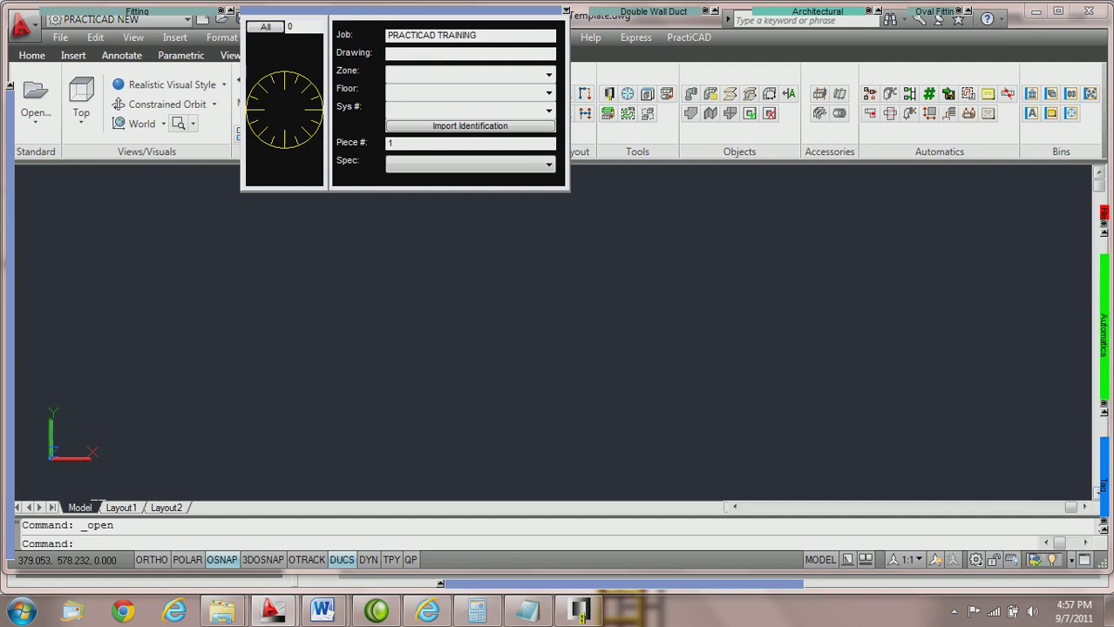
pyautogui.click(488, 54)
pyautogui.write('PRACTICAD EXERCISE TEMPLATE')
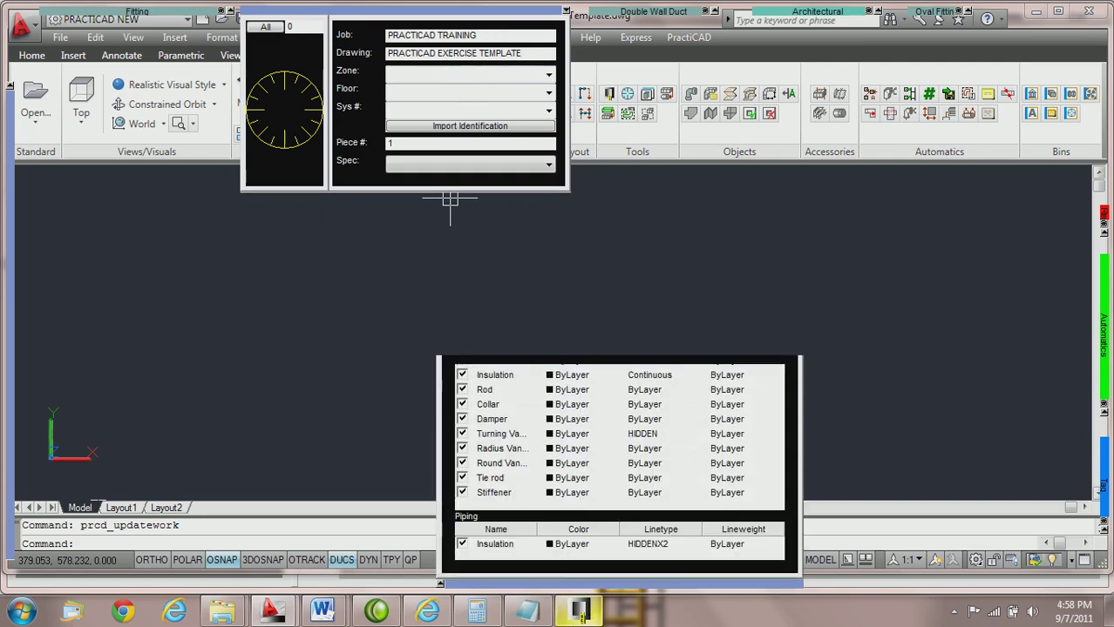
# Check the PRACTICAD EXERCISE TEMPLATE entry in the job browser, then return to the drawing.
pyautogui.click(580, 612)
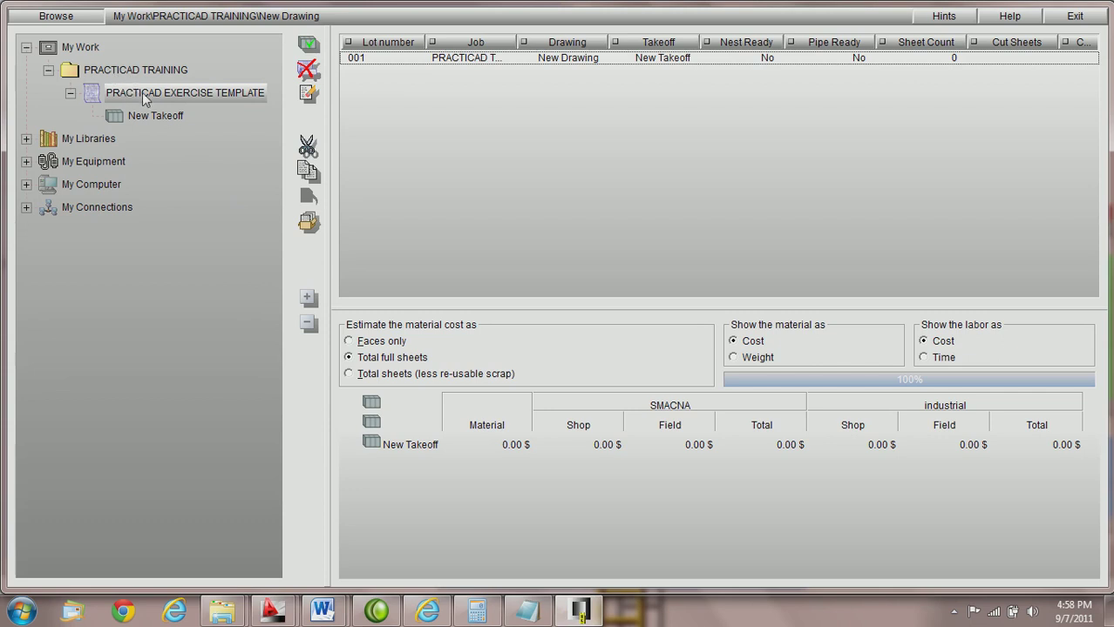
pyautogui.doubleClick(147, 91)
pyautogui.moveTo(273, 610)
pyautogui.click(362, 546)
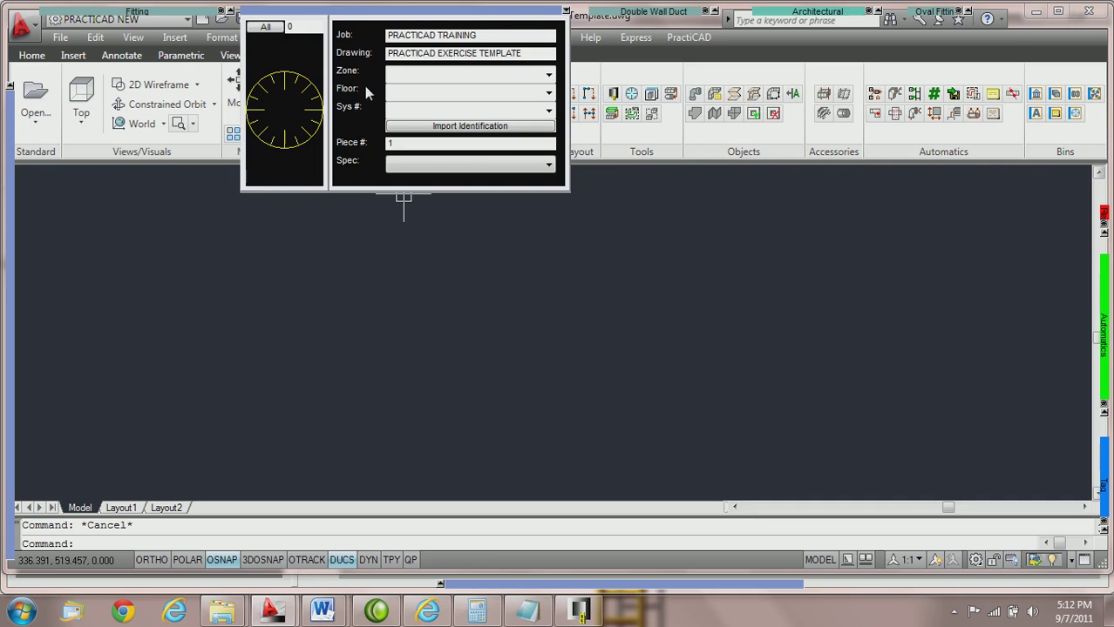
pyautogui.click(548, 77)
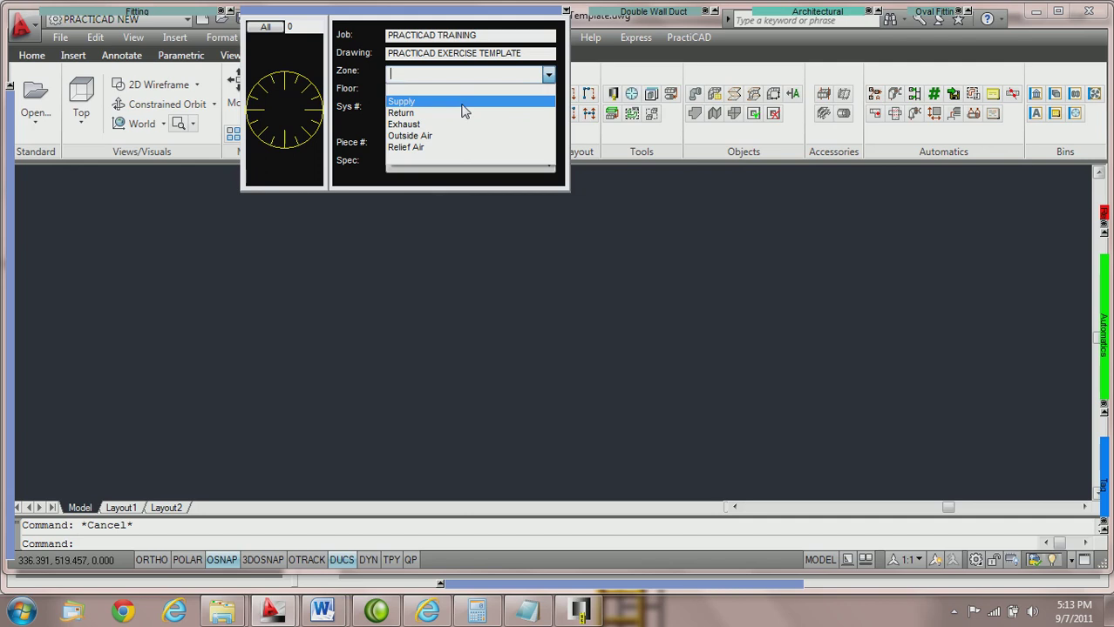
pyautogui.click(477, 75)
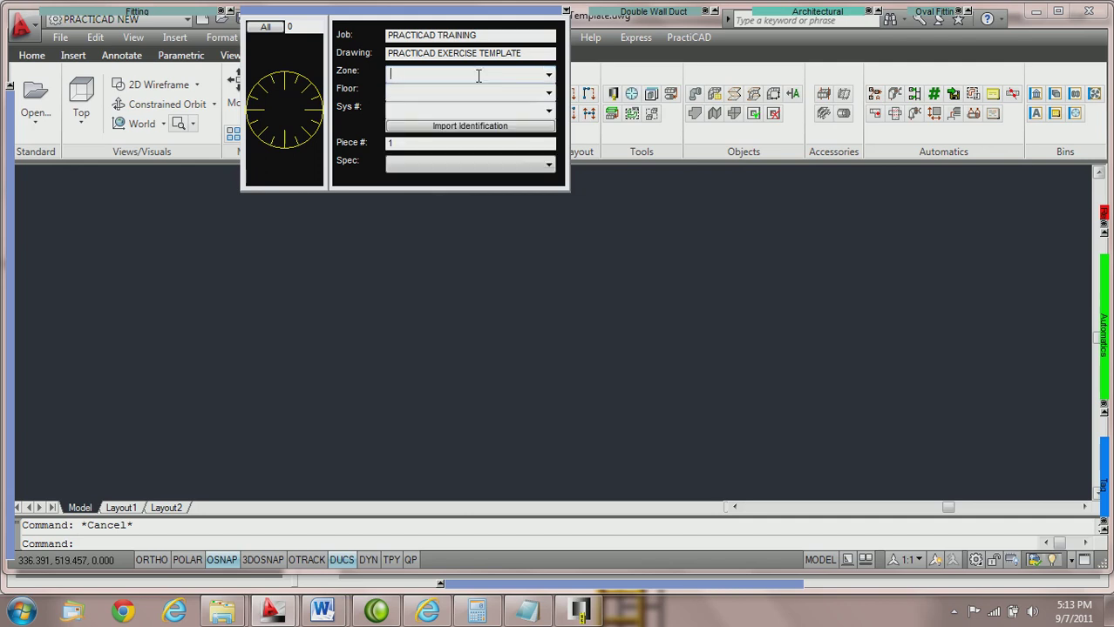
pyautogui.click(548, 93)
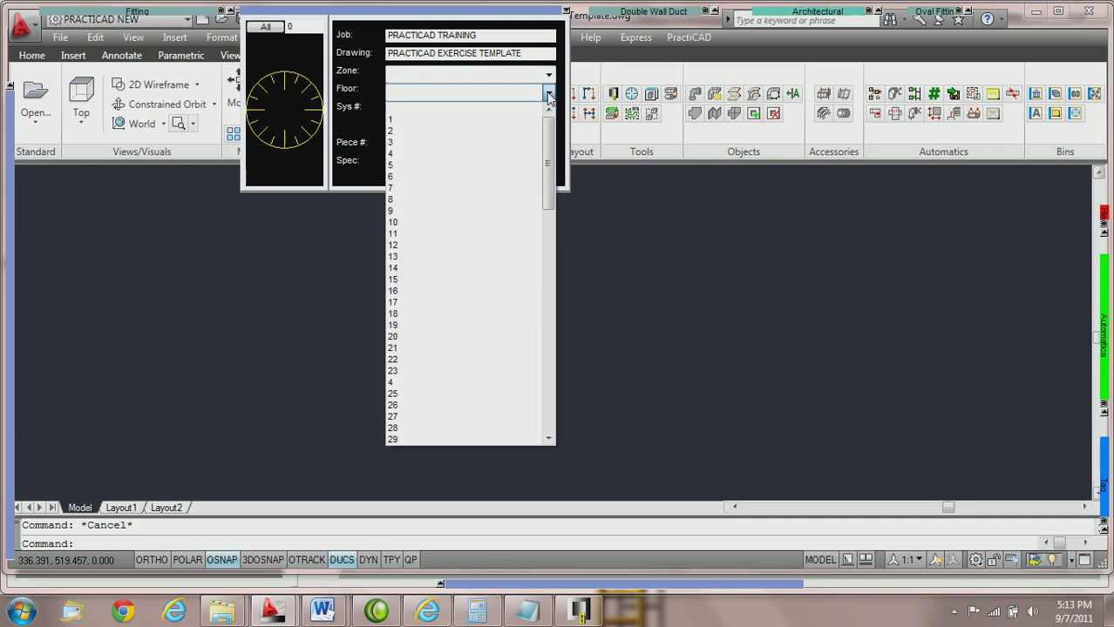
pyautogui.click(548, 93)
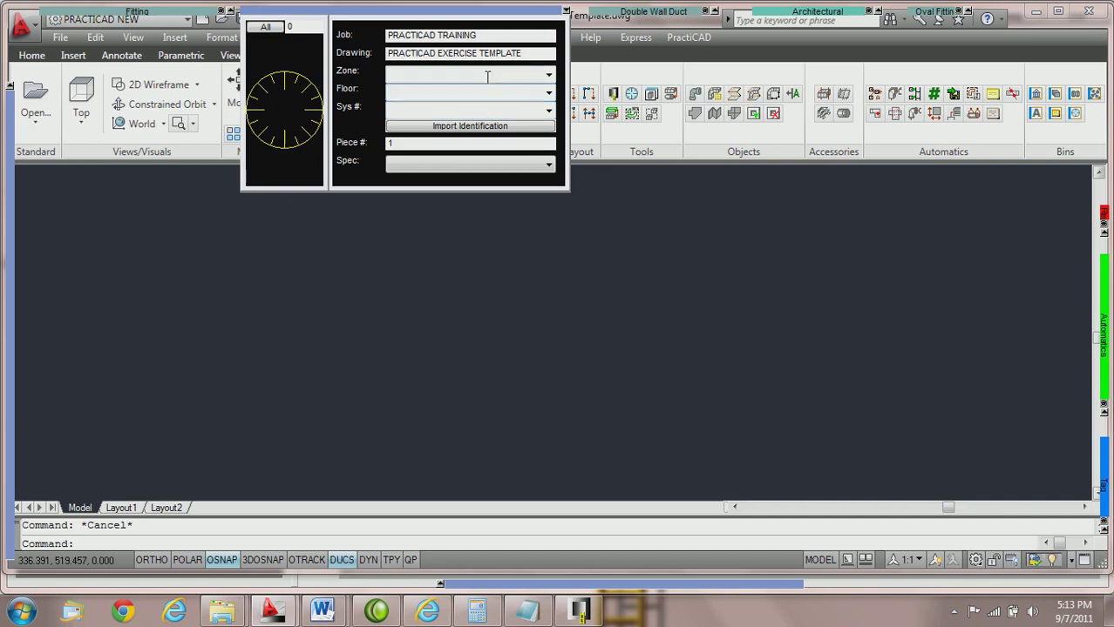
pyautogui.click(452, 77)
pyautogui.write('SUPPLY')
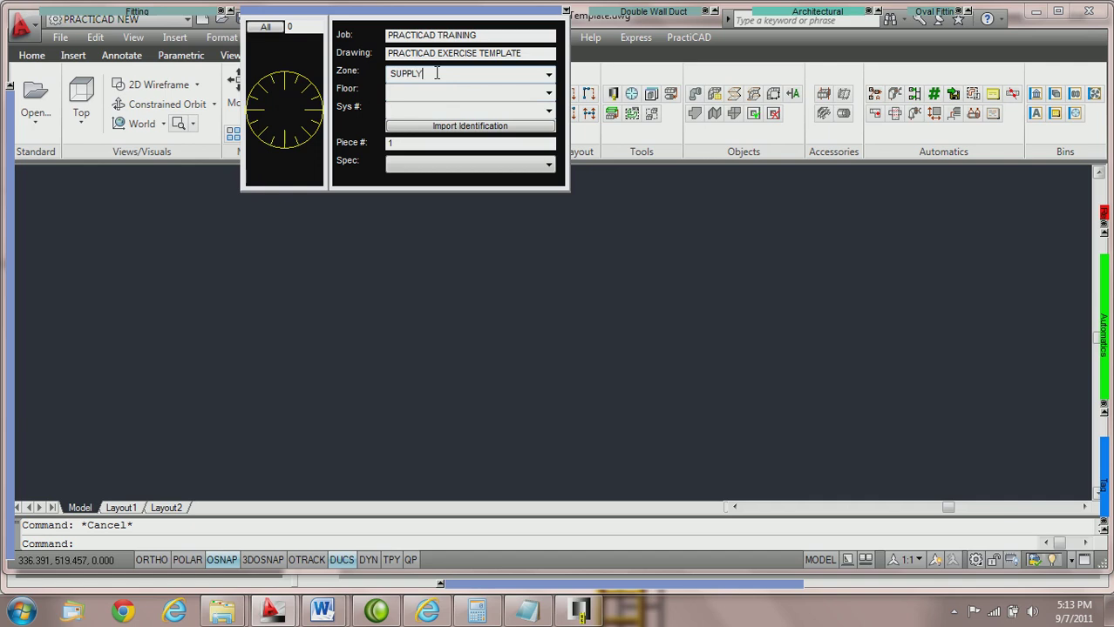
pyautogui.press('BackSpace')
pyautogui.press('BackSpace')
pyautogui.press('BackSpace')
pyautogui.press('BackSpace')
pyautogui.press('BackSpace')
pyautogui.press('BackSpace')
pyautogui.click(548, 75)
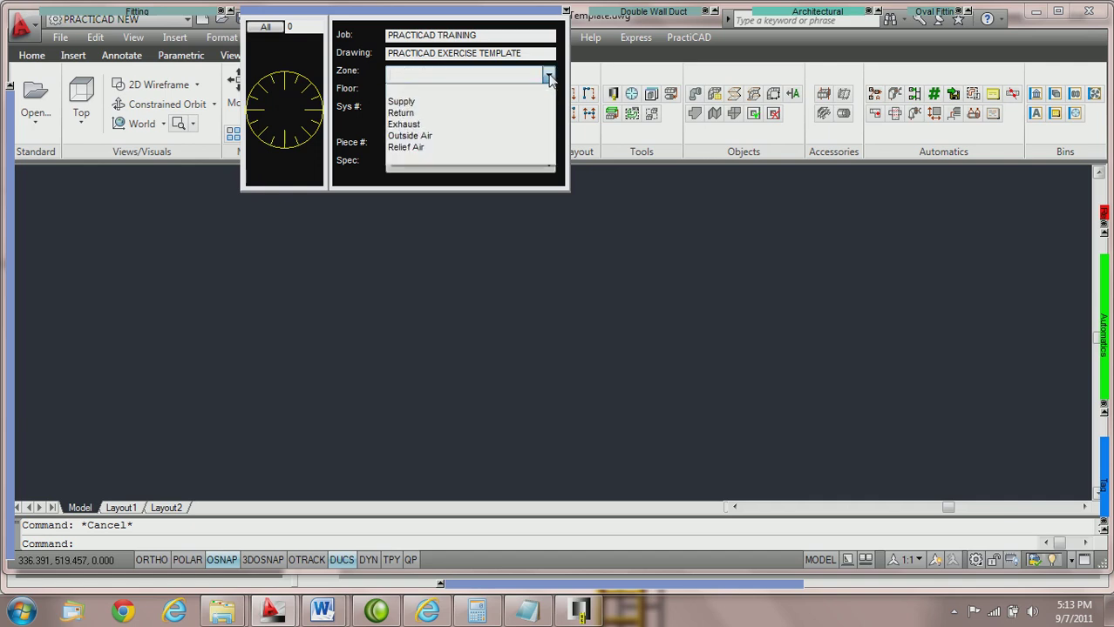
pyautogui.click(548, 76)
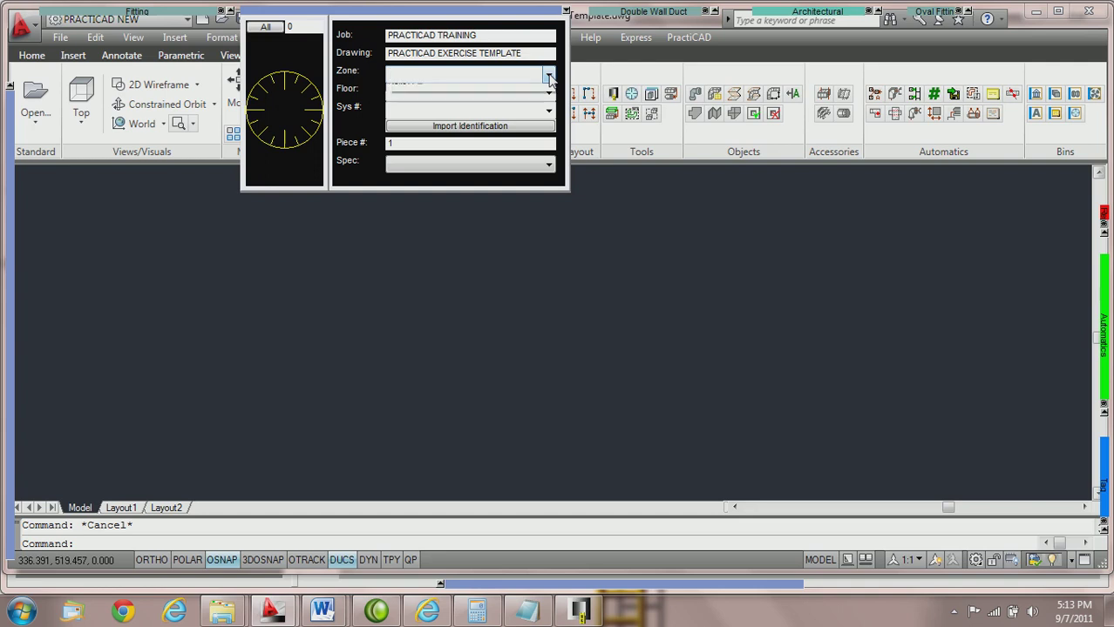
pyautogui.click(548, 76)
# Choose Supply as the zone and review the Zone prompt's three apply options.
pyautogui.click(469, 105)
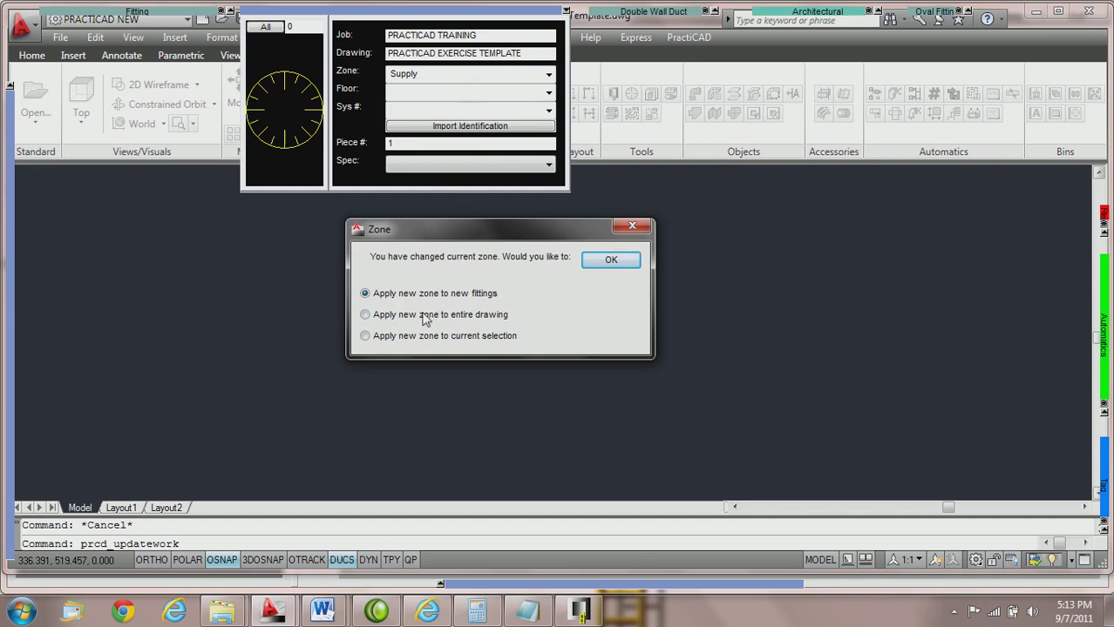
pyautogui.click(366, 294)
pyautogui.click(366, 317)
pyautogui.click(365, 340)
# Apply the Supply zone to new fittings only, then set the floor to 6.
pyautogui.click(366, 294)
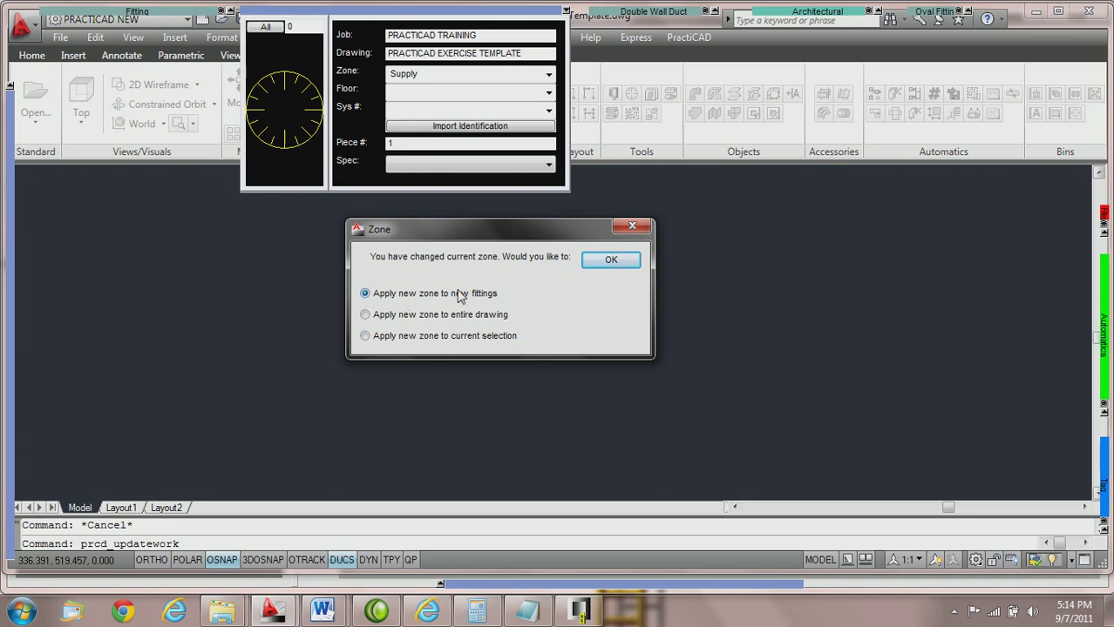
pyautogui.click(630, 269)
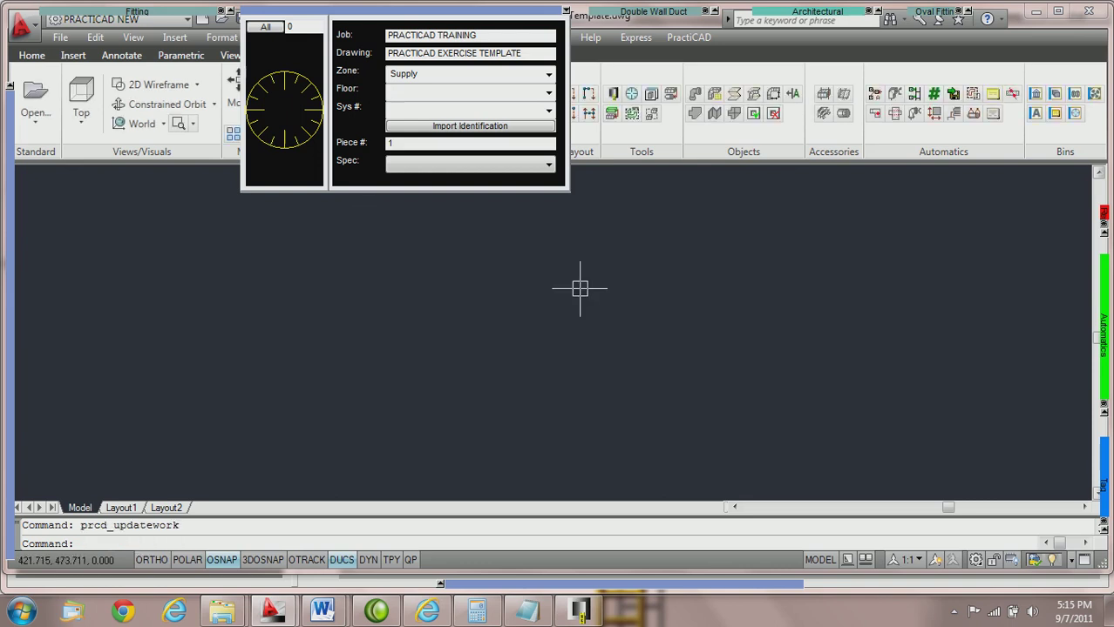
pyautogui.click(548, 94)
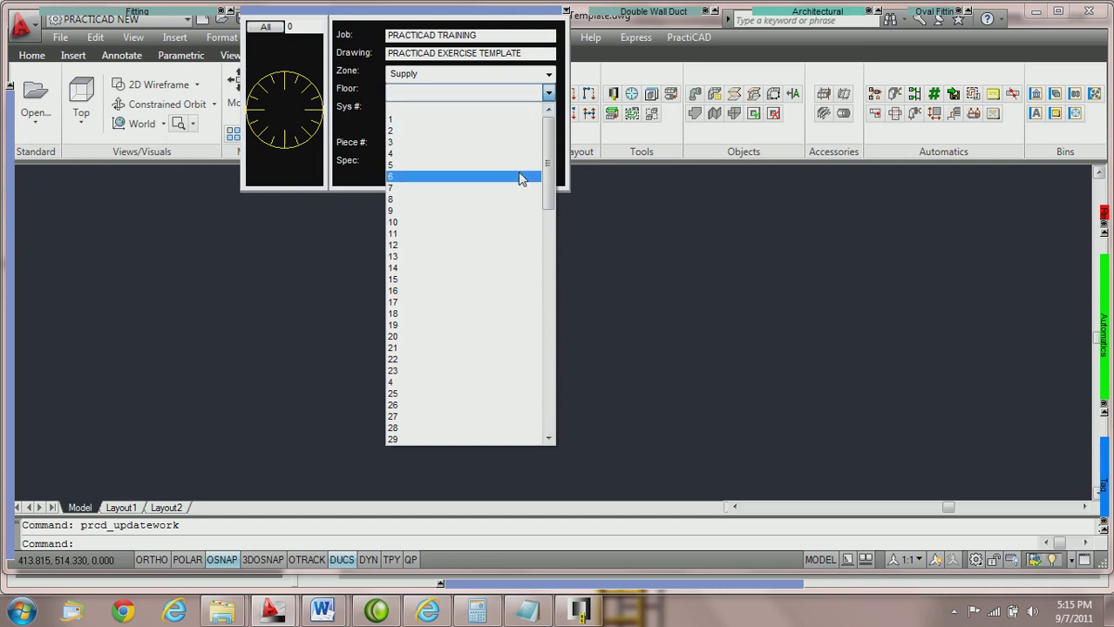
pyautogui.click(521, 178)
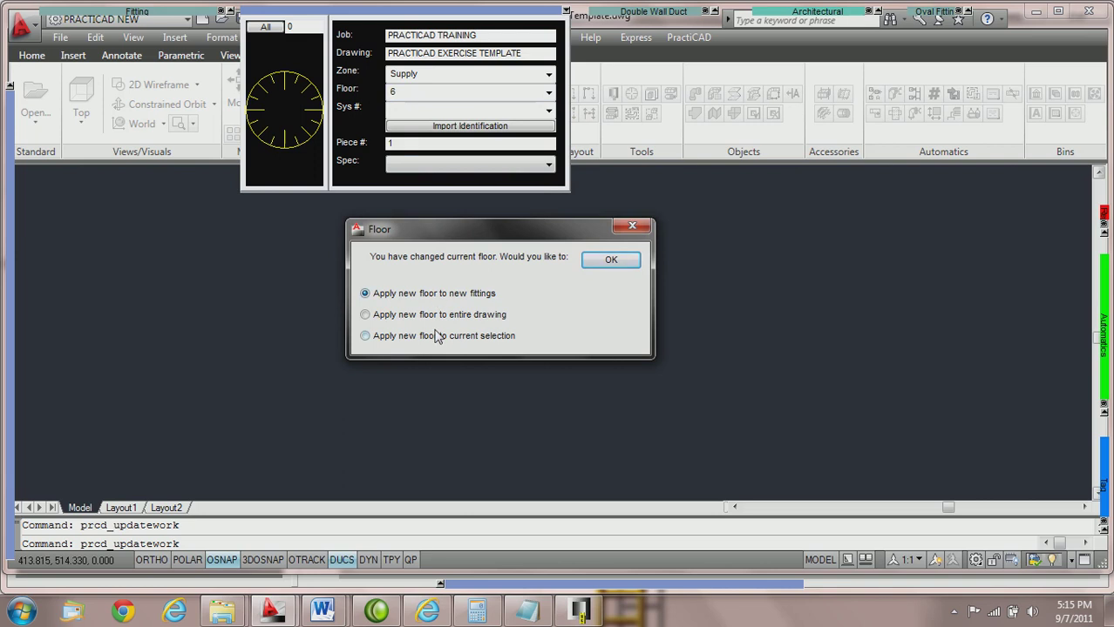
pyautogui.click(611, 260)
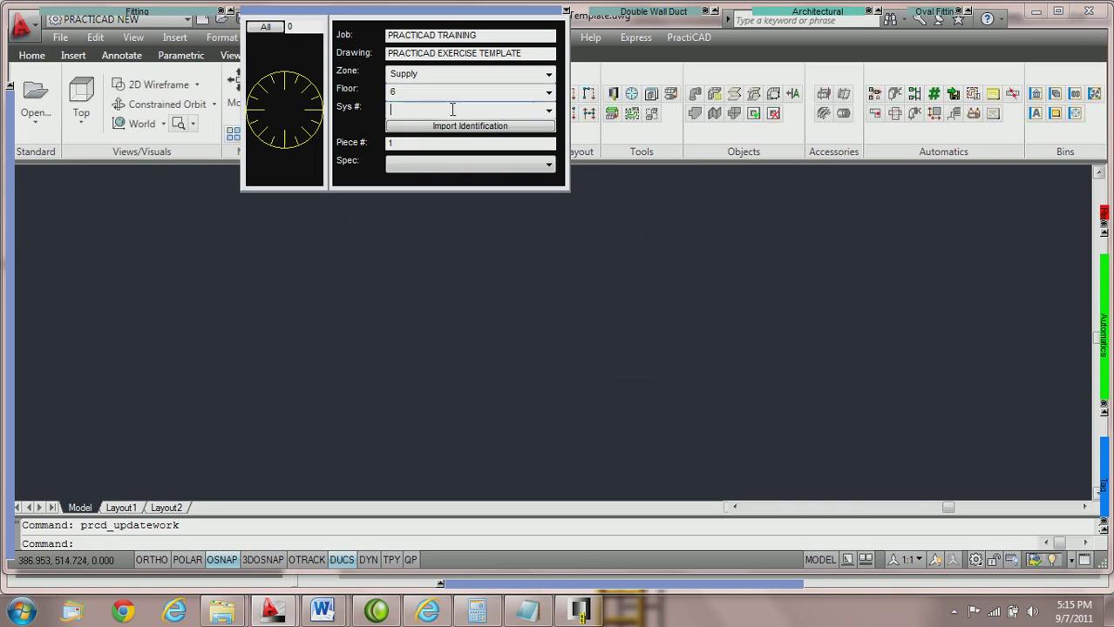
# Enter AHU-1 as the custom system number.
pyautogui.click(549, 111)
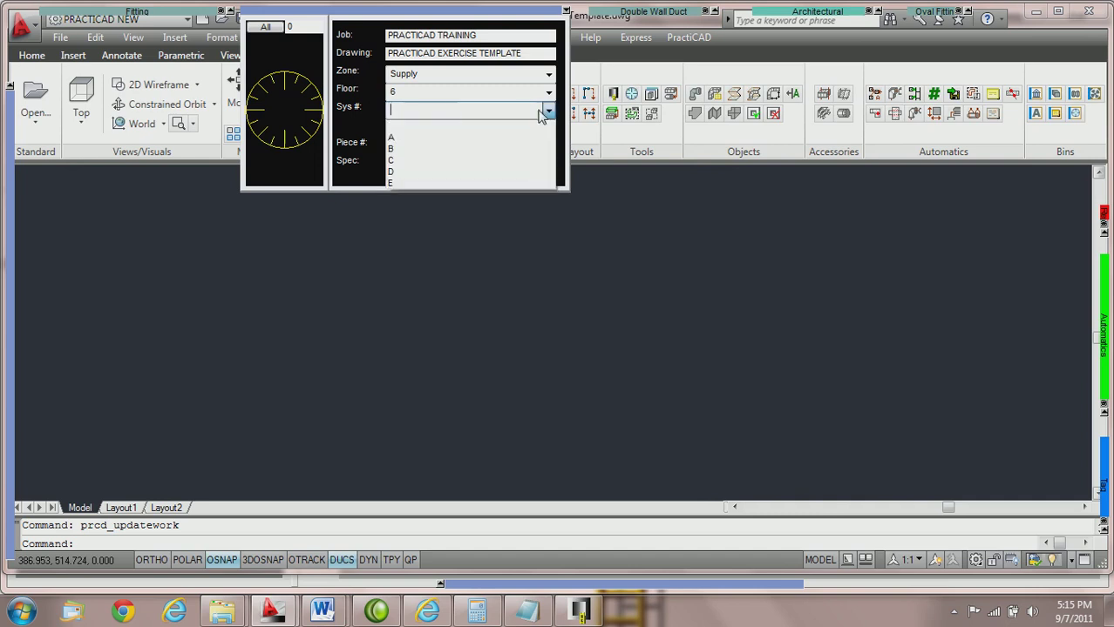
pyautogui.click(467, 112)
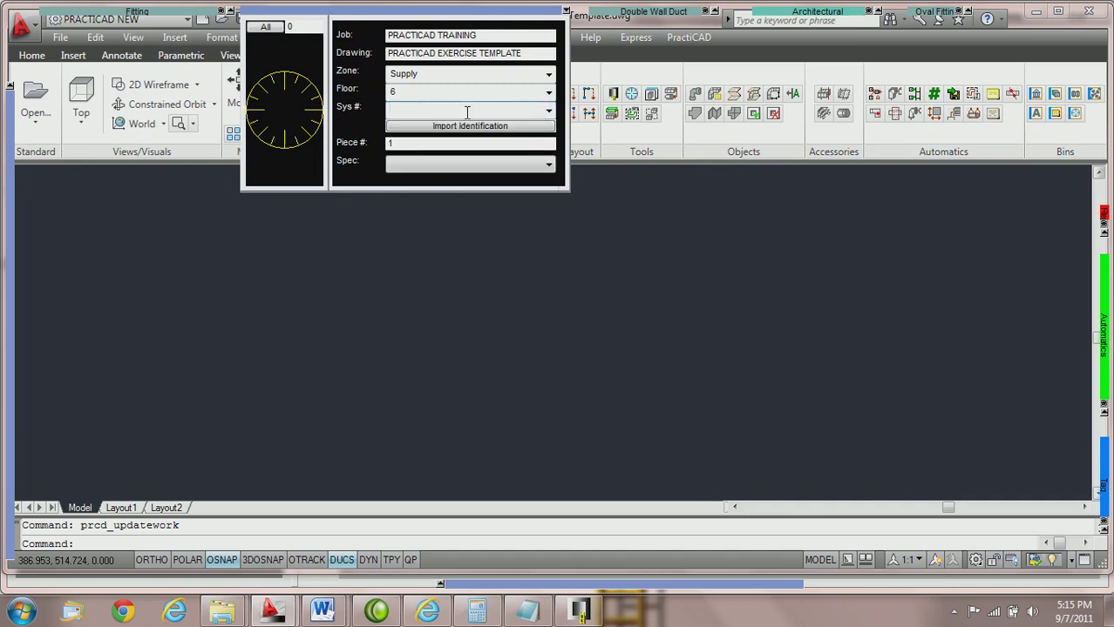
pyautogui.write('AHU-1')
pyautogui.click(470, 307)
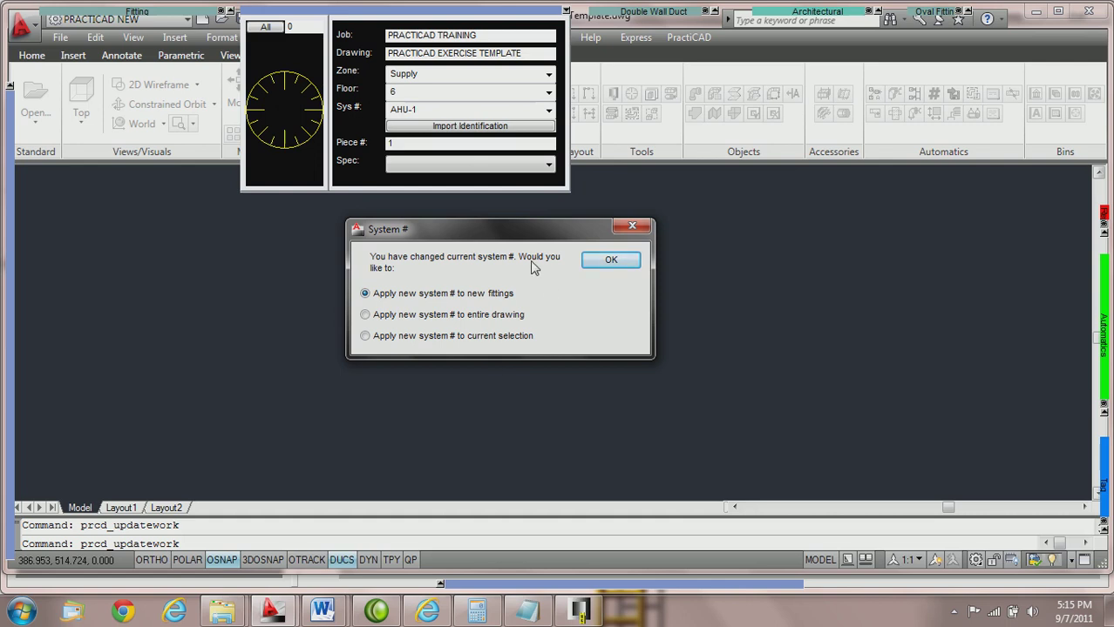
# Confirm the AHU-1 system number and place a rectangular duct at 0 rotation.
pyautogui.click(610, 261)
pyautogui.moveTo(78, 12)
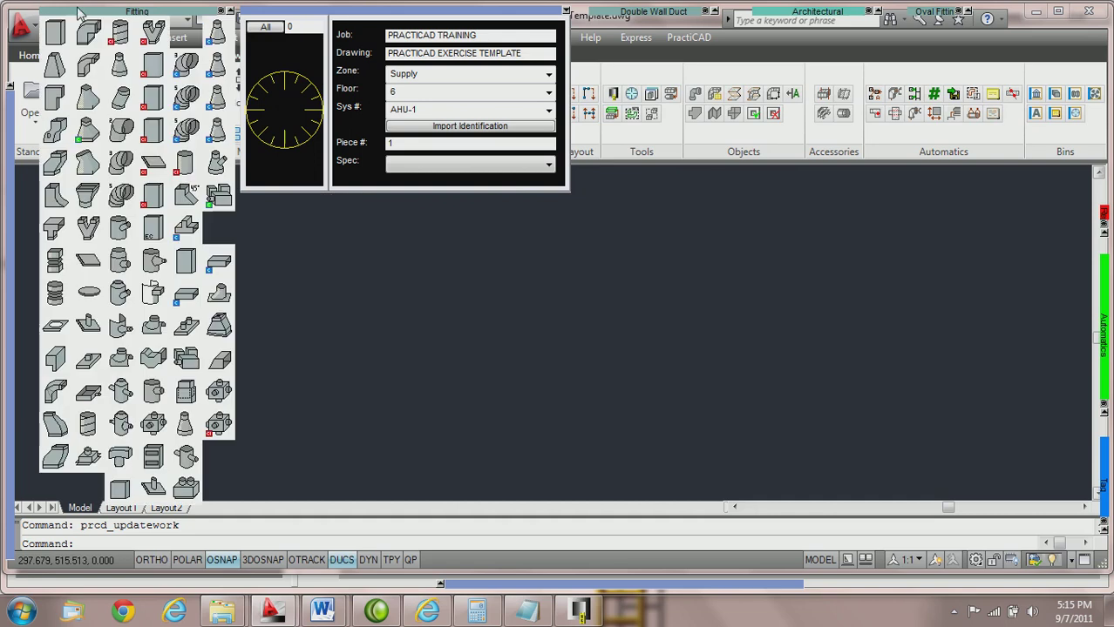
pyautogui.click(55, 32)
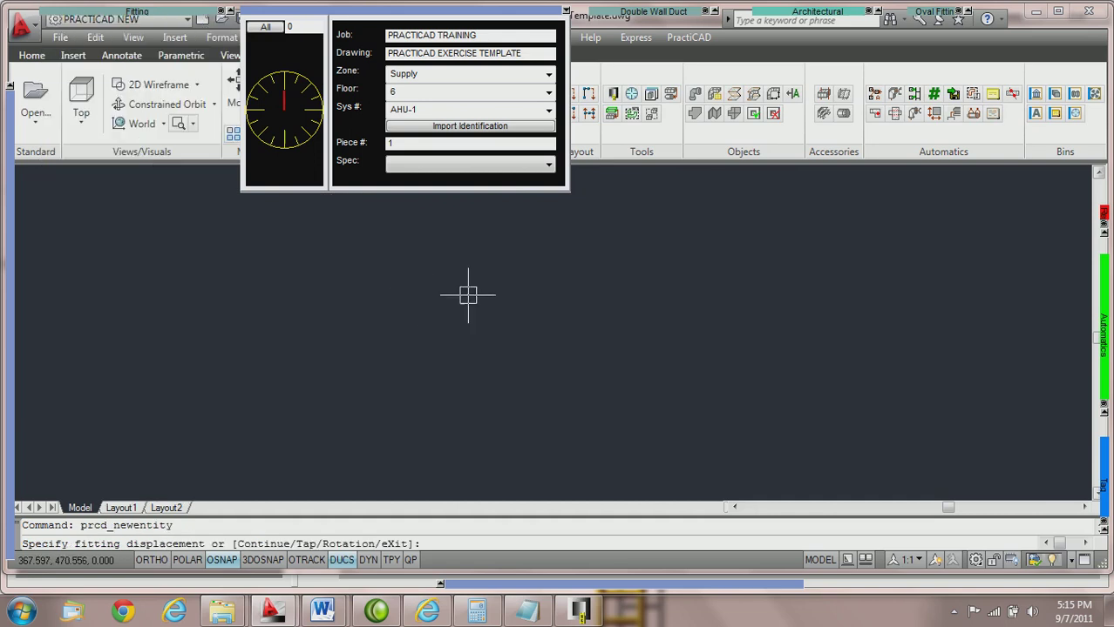
pyautogui.click(373, 316)
pyautogui.write('0')
pyautogui.press('Return')
pyautogui.press('Escape')
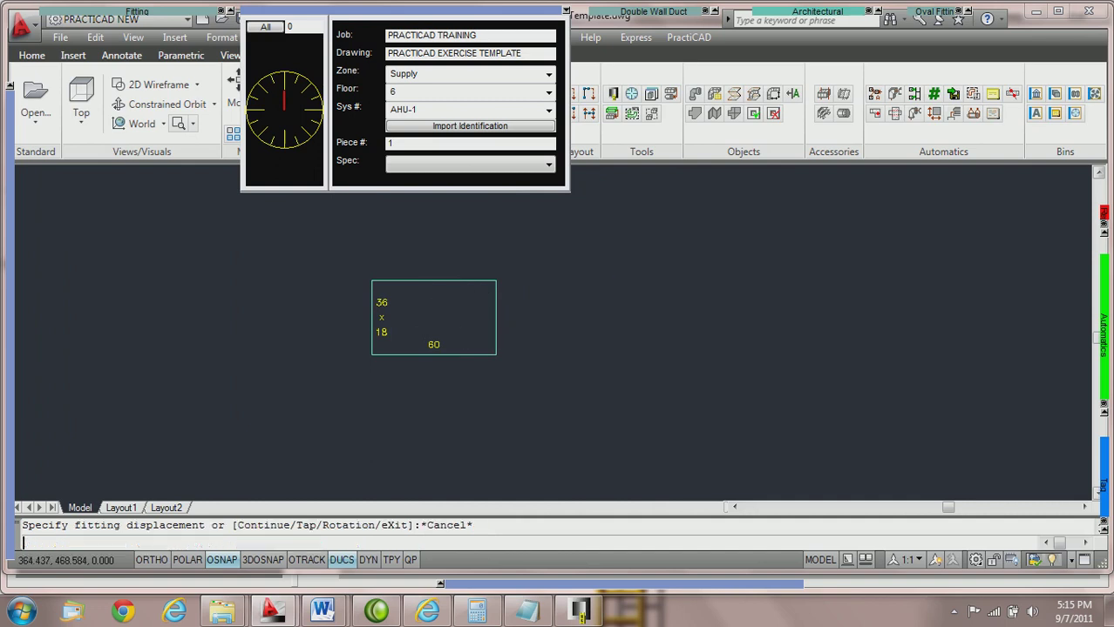
# Open the placed duct's properties and scroll down to its Identification details.
pyautogui.scroll(2, 498, 279)
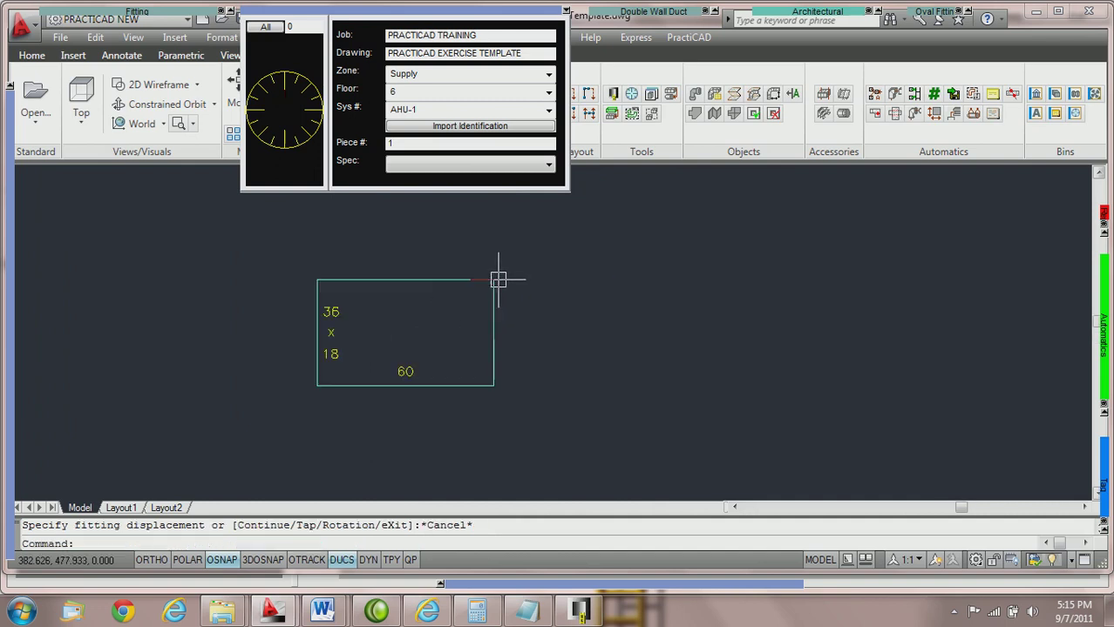
pyautogui.doubleClick(432, 279)
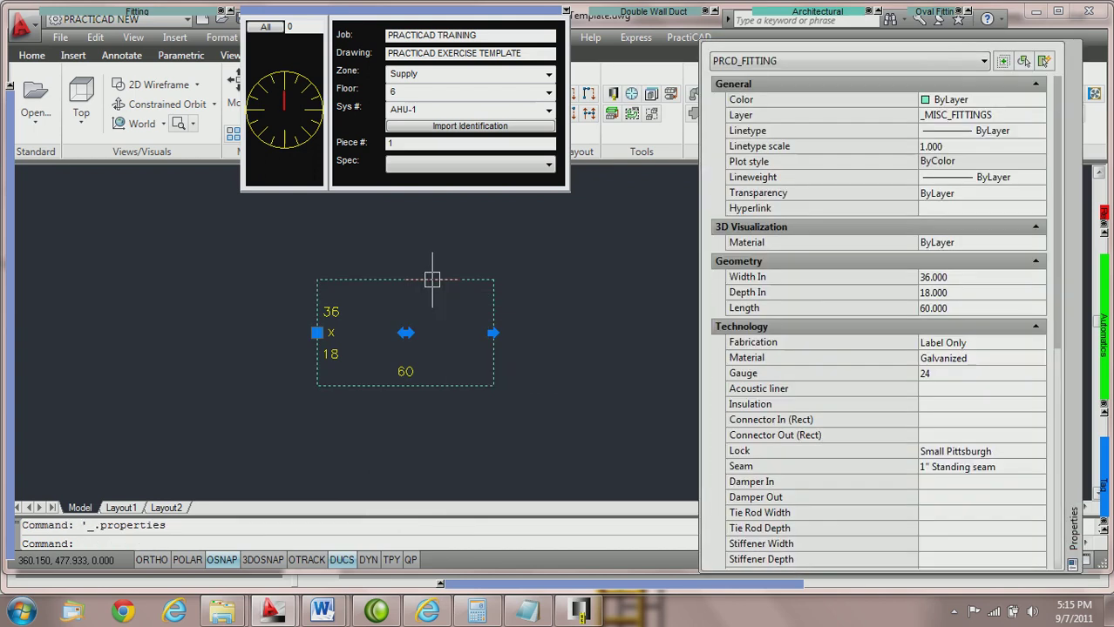
pyautogui.rightClick(433, 285)
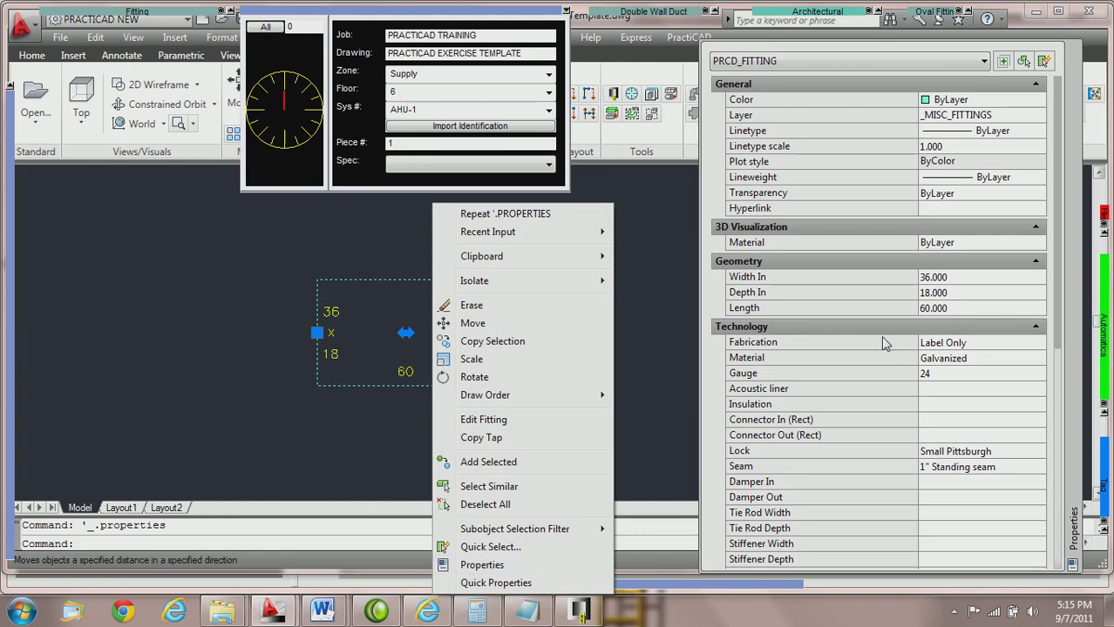
pyautogui.scroll(-3, 884, 336)
pyautogui.scroll(-2, 879, 261)
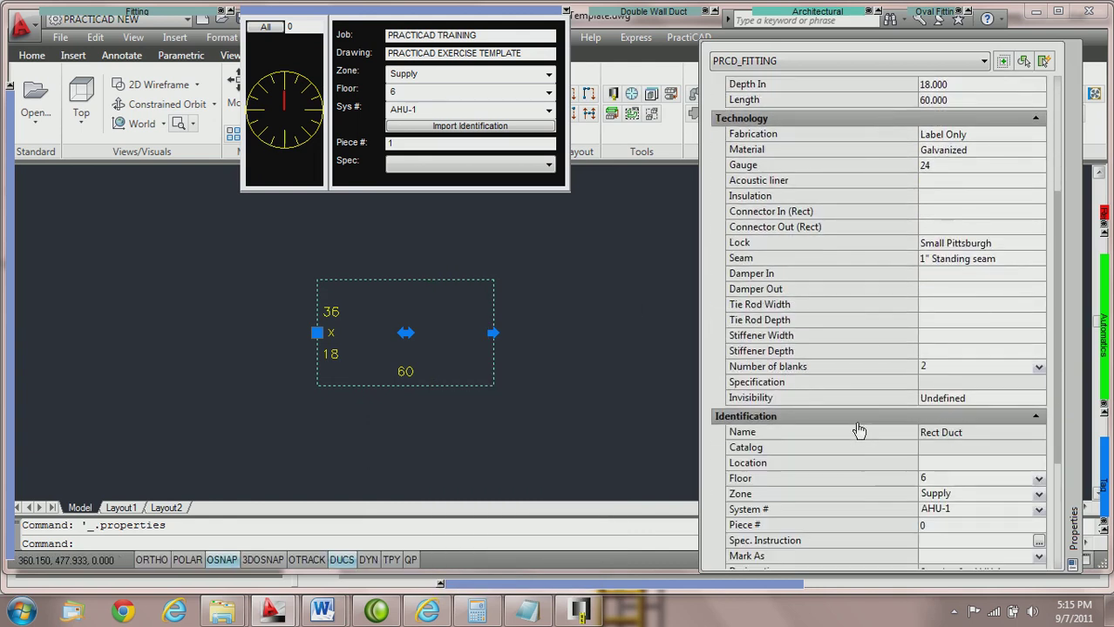
pyautogui.scroll(-2, 871, 326)
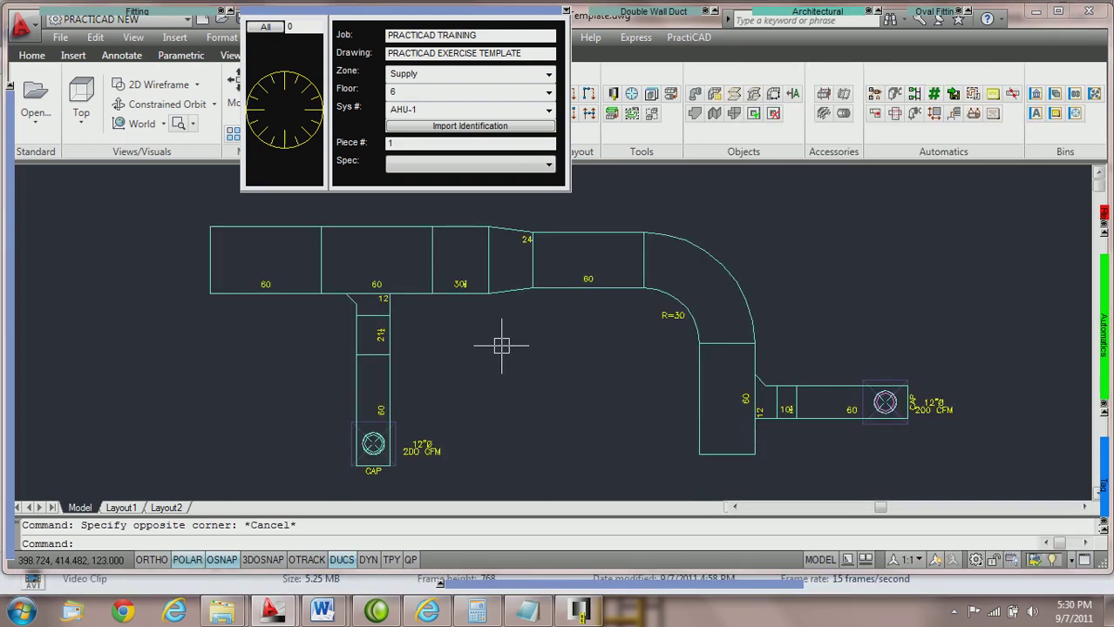
pyautogui.doubleClick(400, 142)
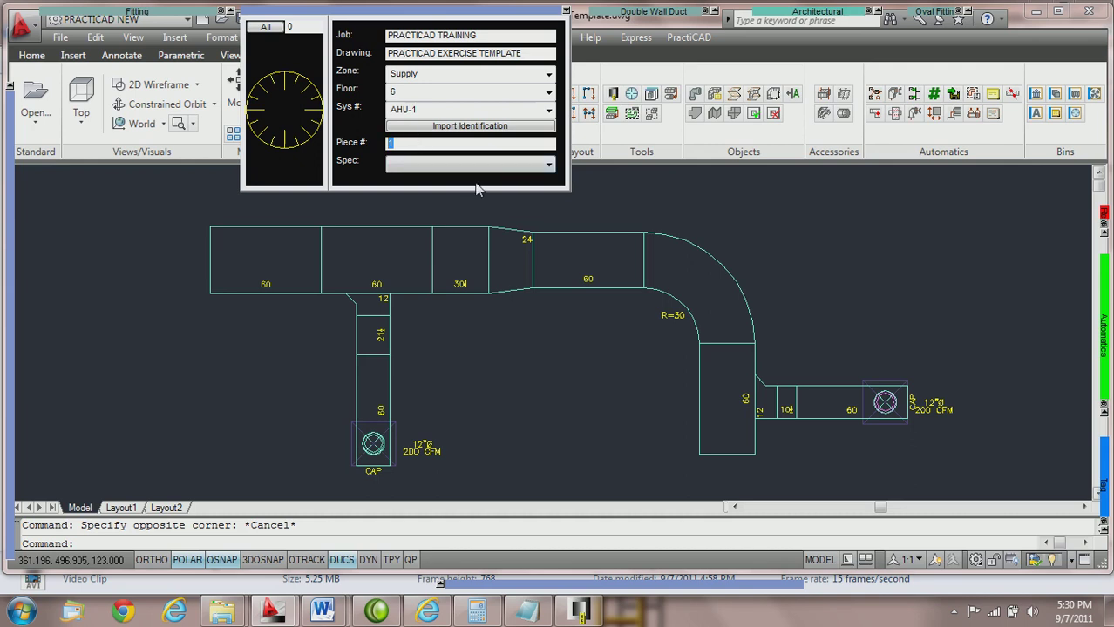
pyautogui.click(435, 144)
pyautogui.doubleClick(399, 144)
pyautogui.click(402, 144)
pyautogui.doubleClick(402, 144)
pyautogui.click(402, 143)
pyautogui.doubleClick(402, 144)
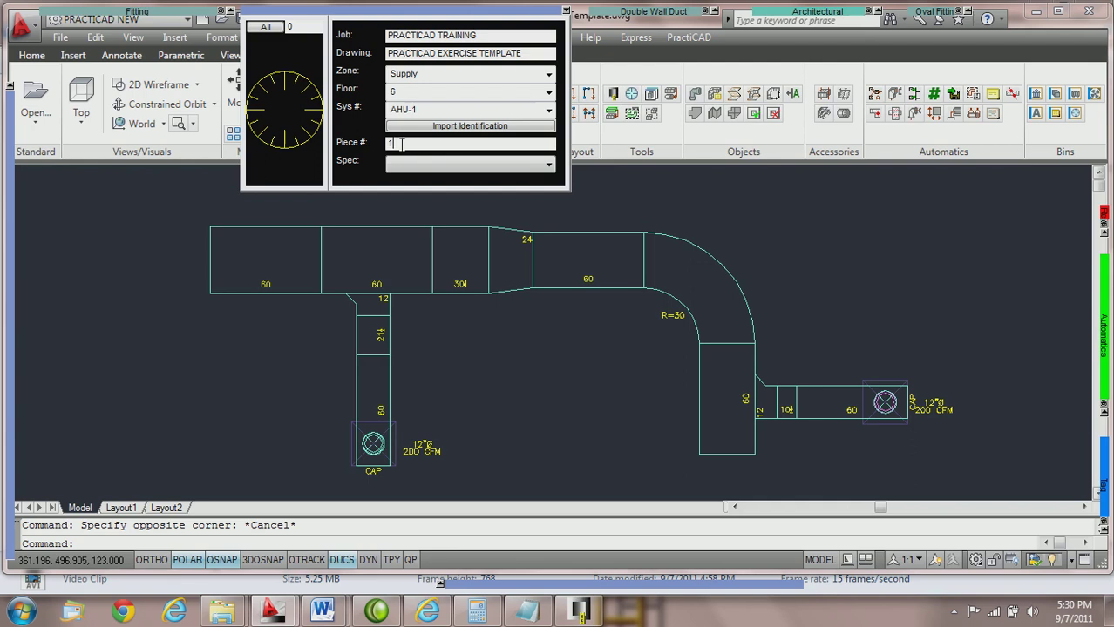
pyautogui.click(933, 95)
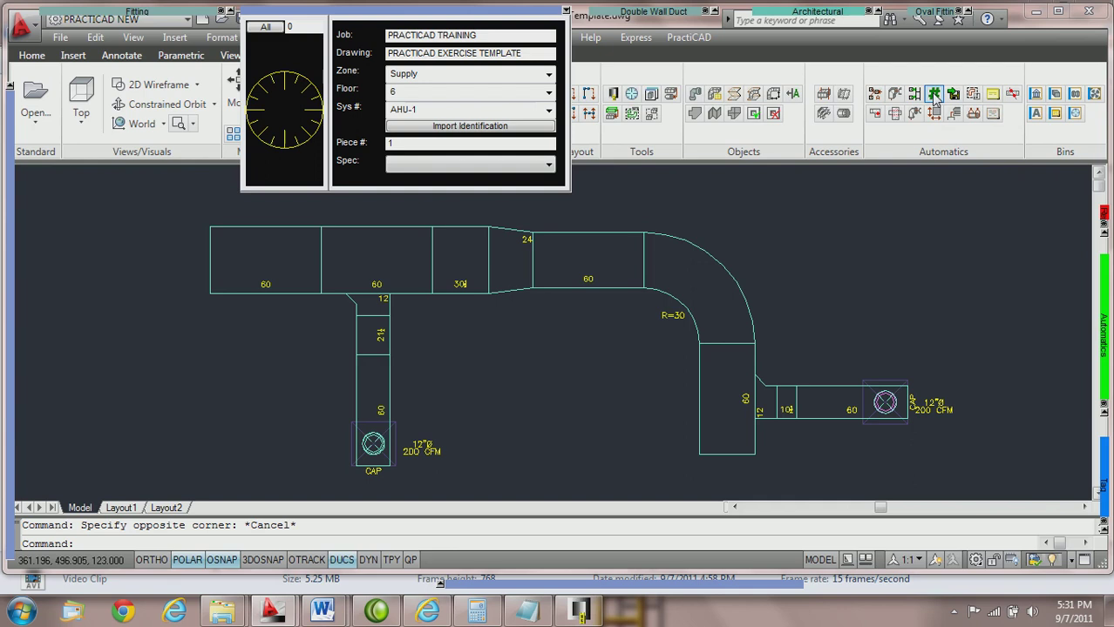
pyautogui.click(933, 95)
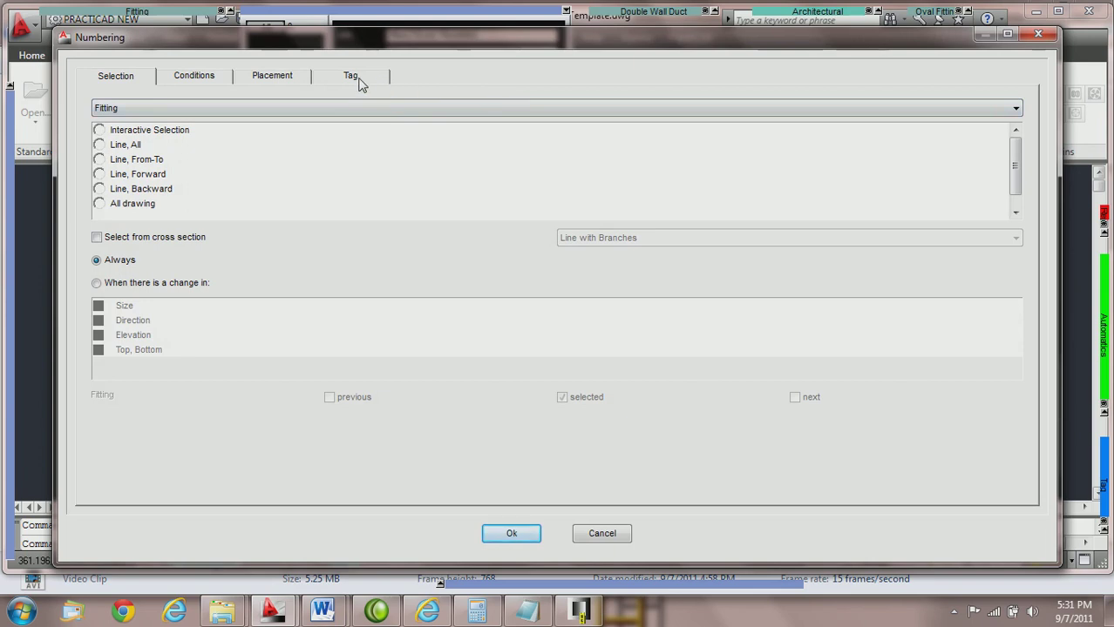
pyautogui.click(349, 78)
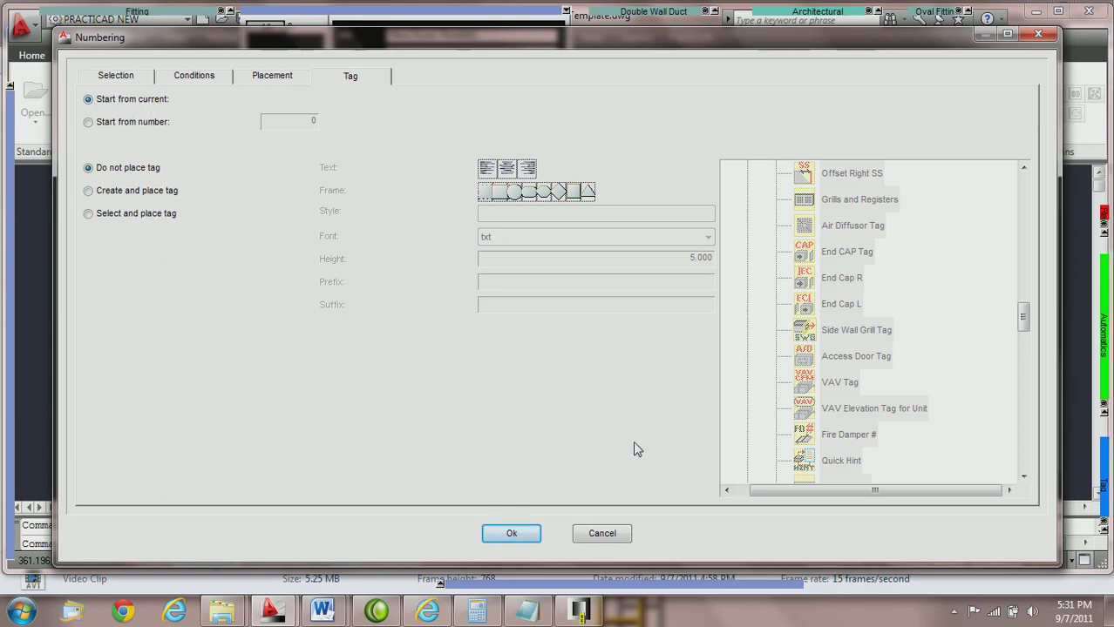
pyautogui.click(597, 533)
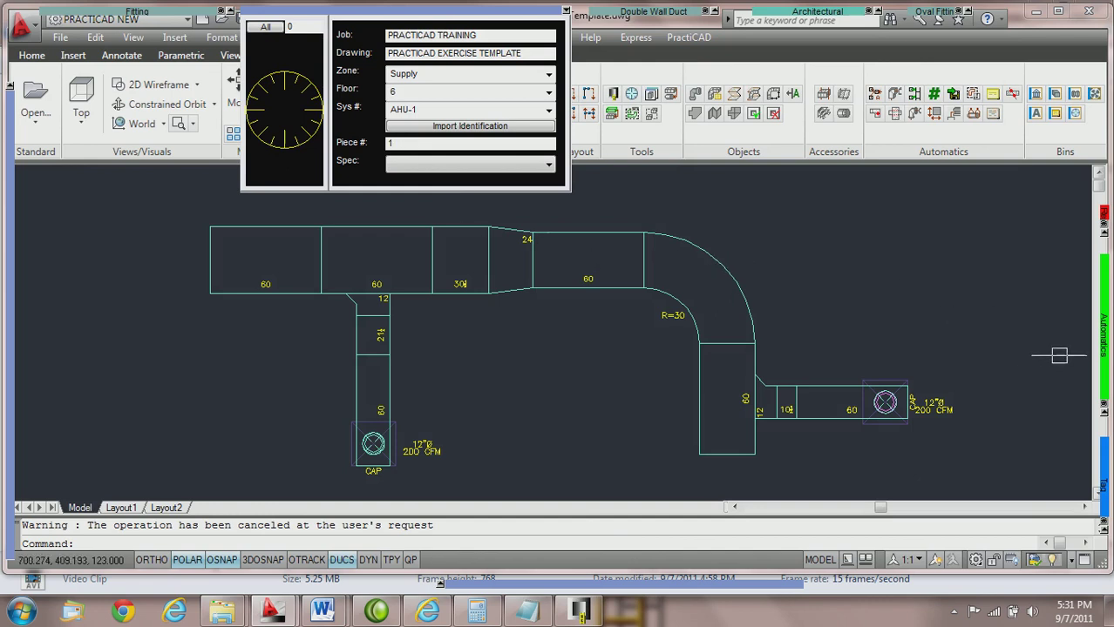
pyautogui.moveTo(1104, 353)
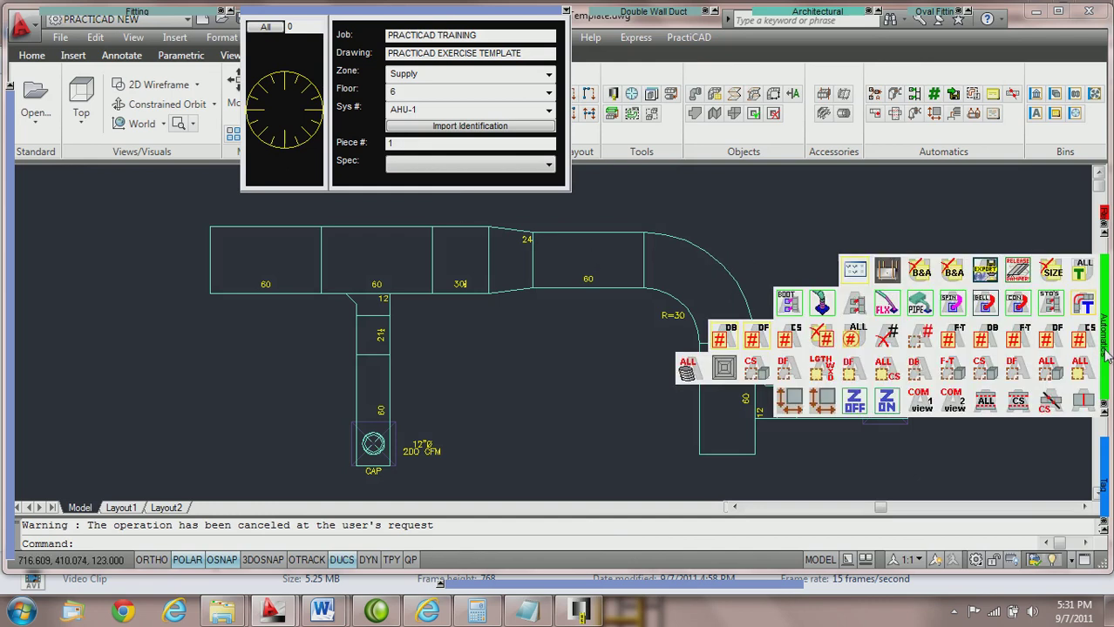
pyautogui.click(1053, 342)
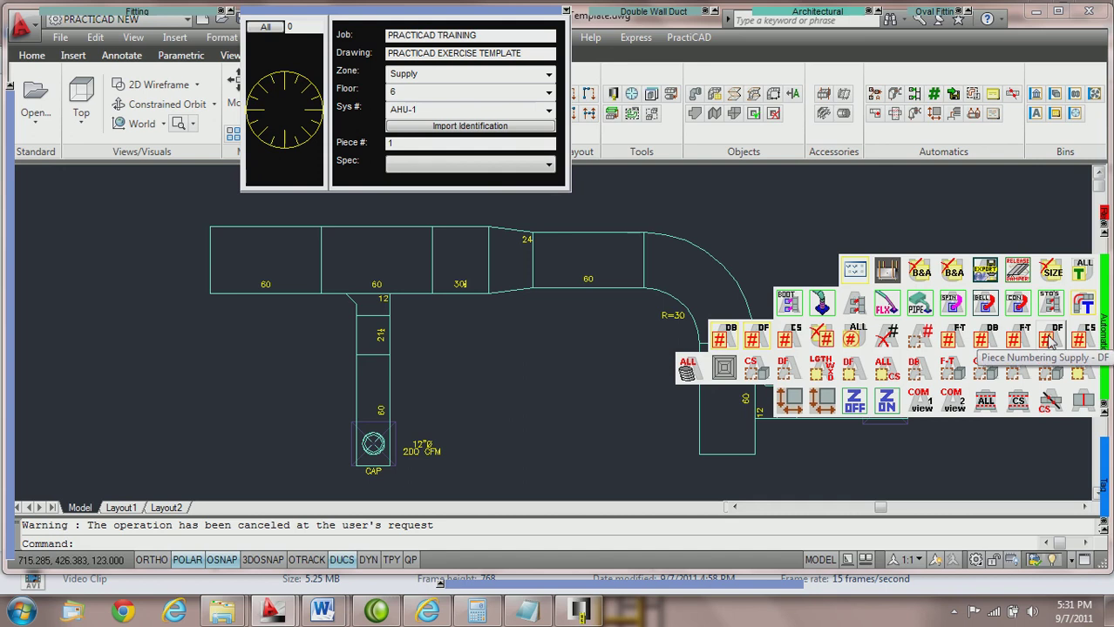
pyautogui.click(1052, 341)
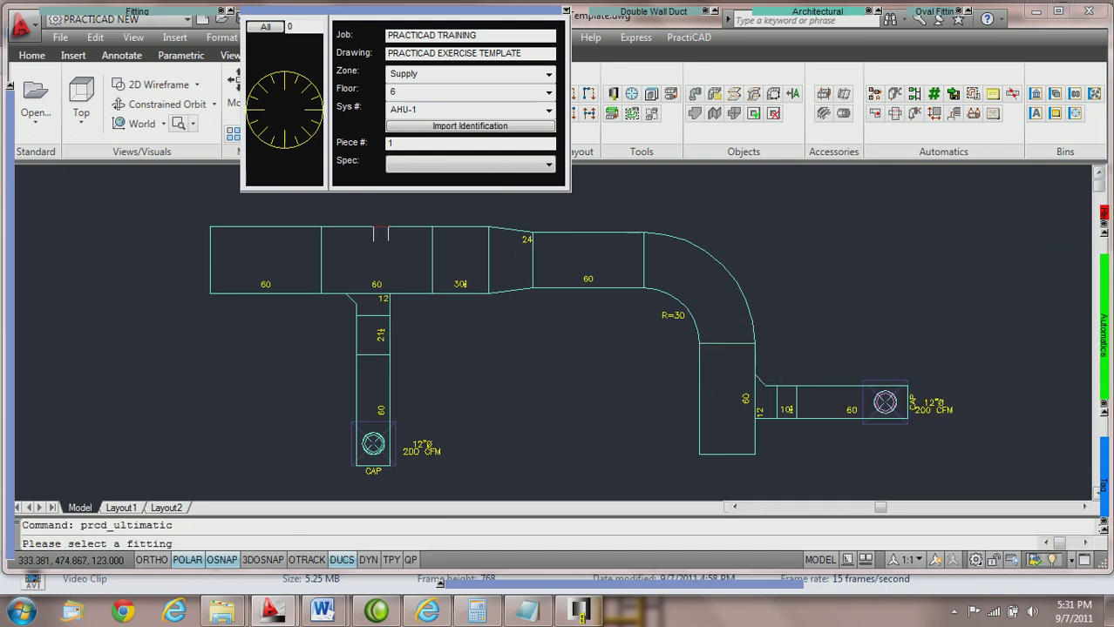
pyautogui.click(262, 228)
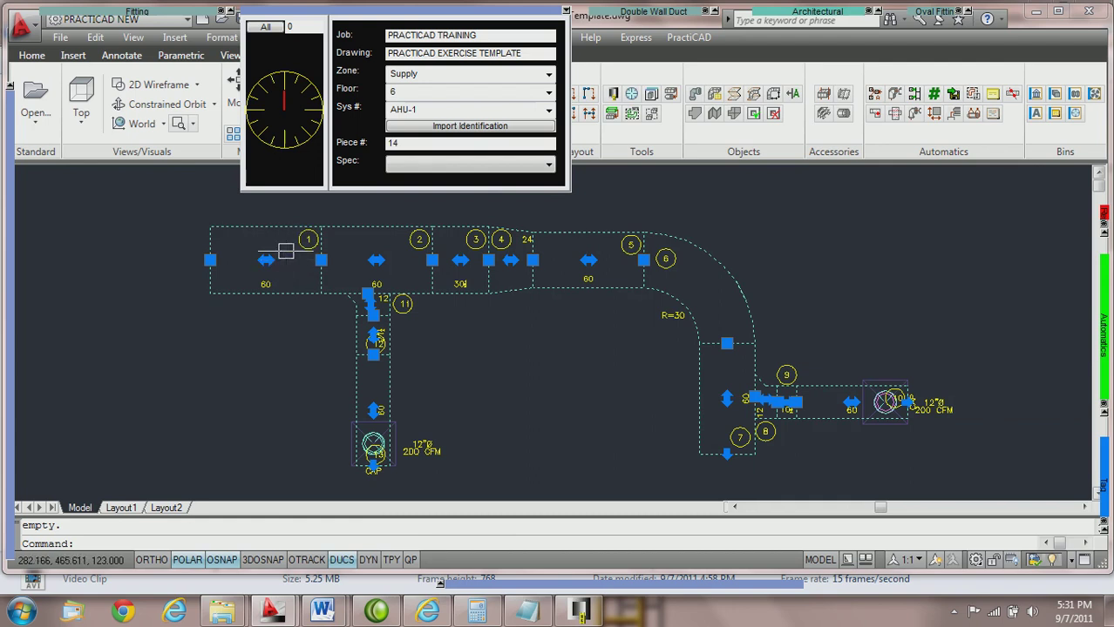
pyautogui.press('Escape')
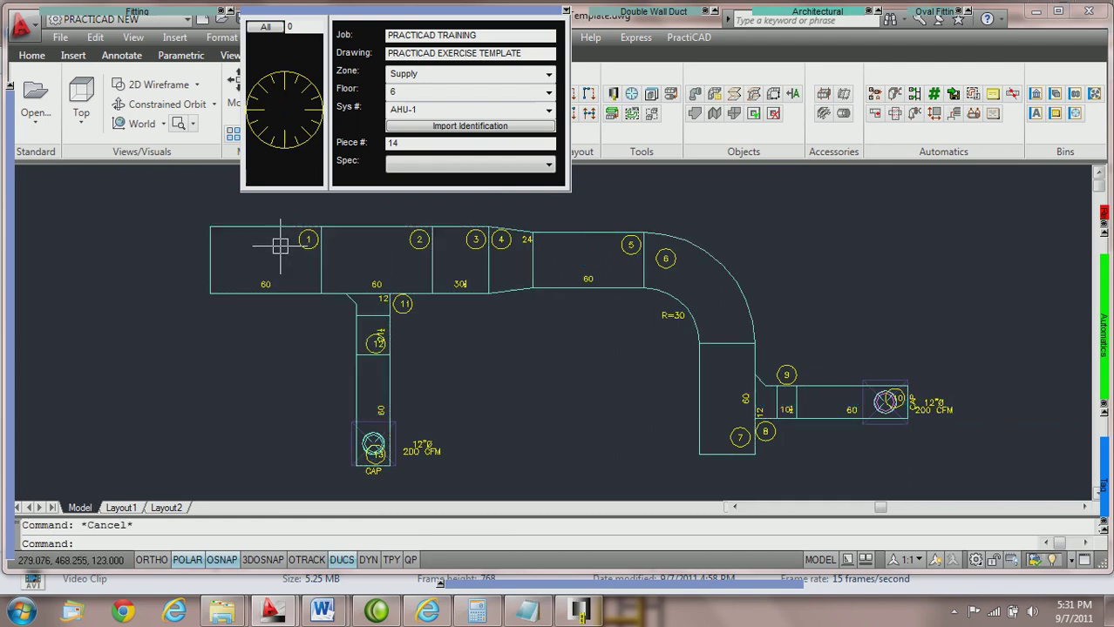
pyautogui.hotkey('ctrl', 'z')
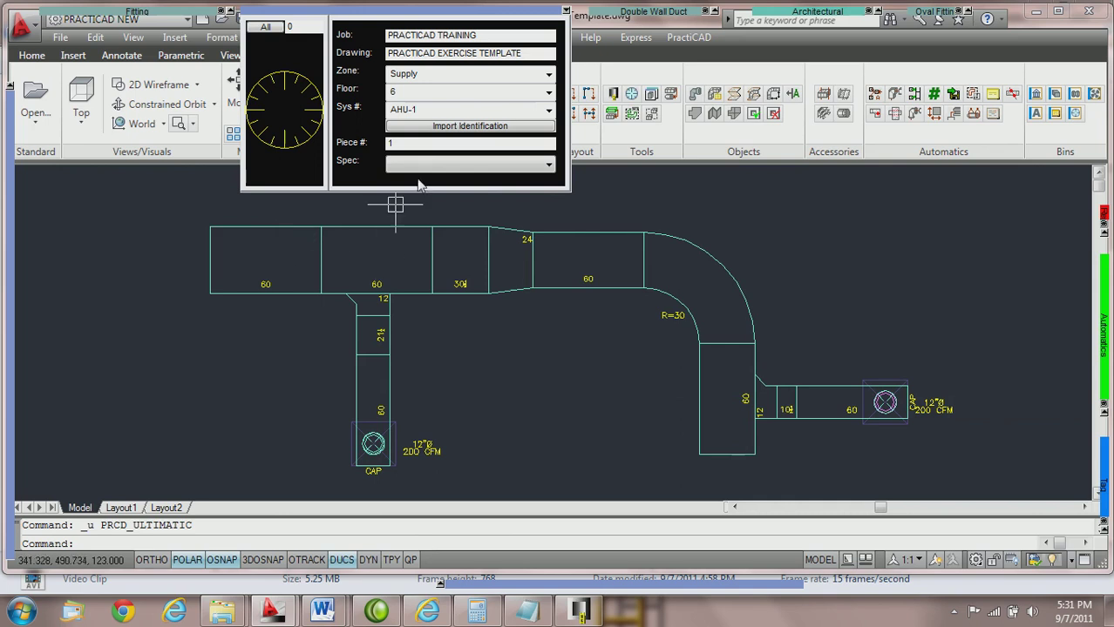
# Set Piece # to 50 and run Piece Numbering on the duct run, leaving next piece 63.
pyautogui.click(397, 145)
pyautogui.write('50')
pyautogui.rightClick(1049, 337)
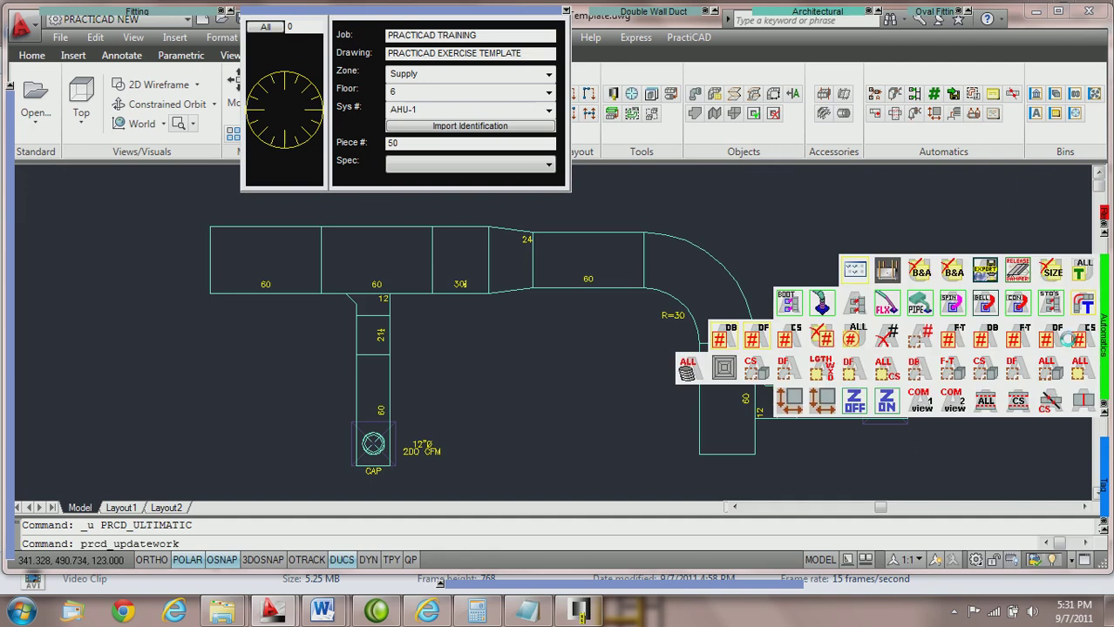
pyautogui.click(1054, 345)
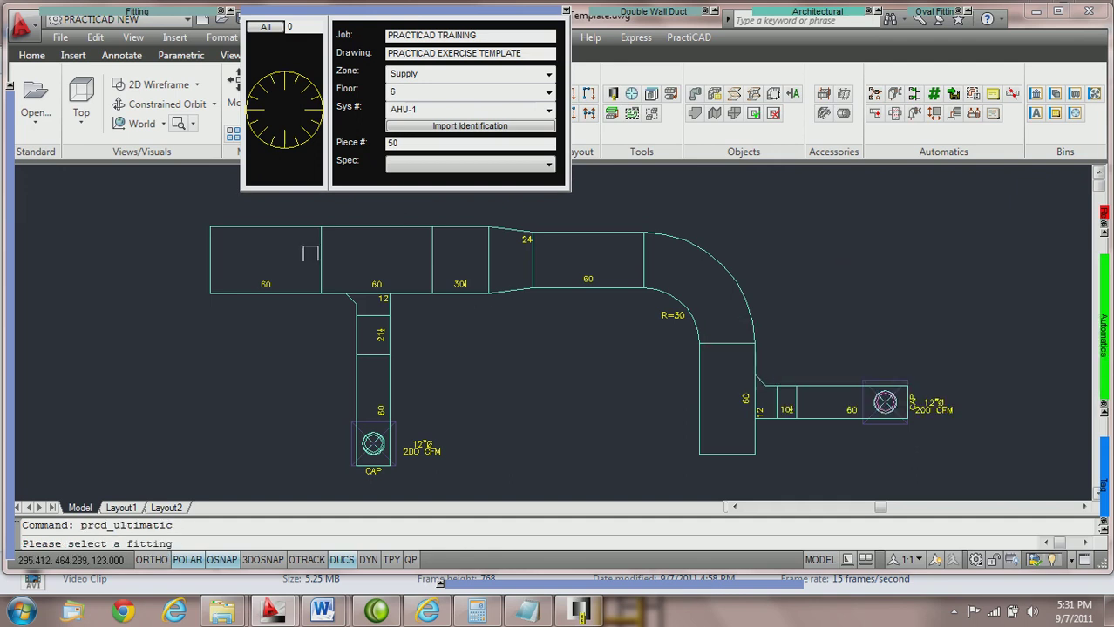
pyautogui.press('Return')
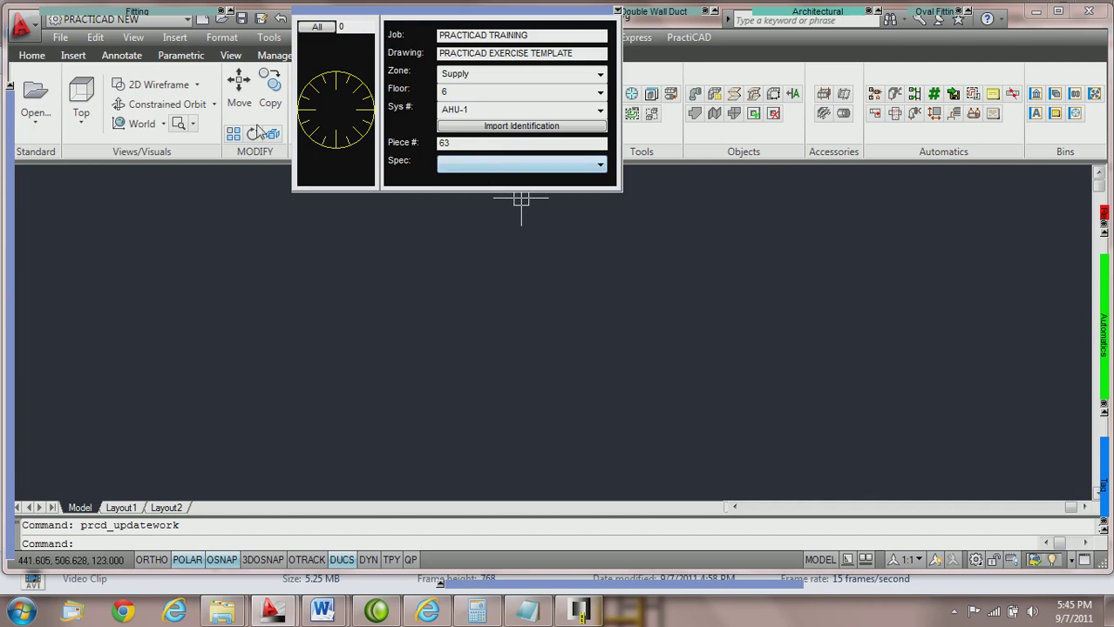
# Cancel the pending straight duct placement and pick 2" WG from the Spec list.
pyautogui.moveTo(137, 12)
pyautogui.click(56, 33)
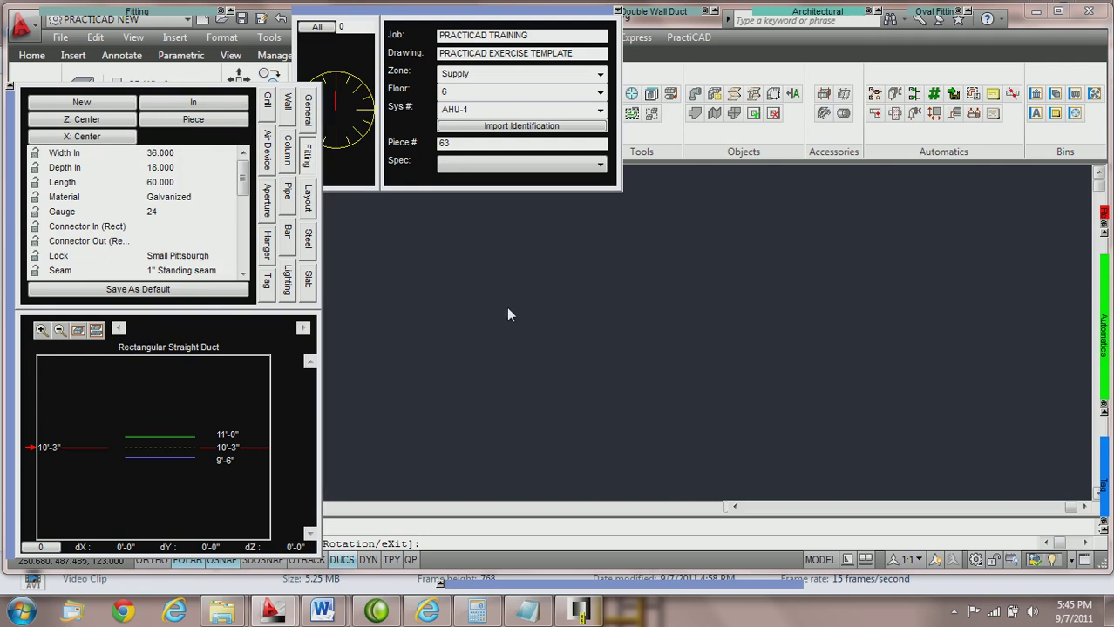
pyautogui.press('Escape')
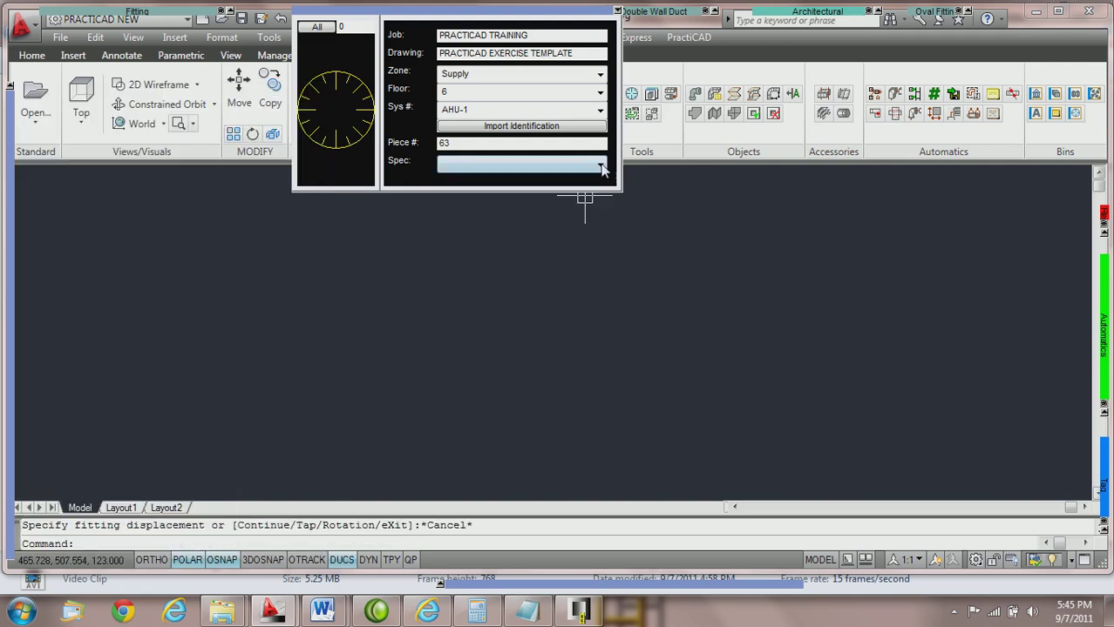
pyautogui.click(601, 168)
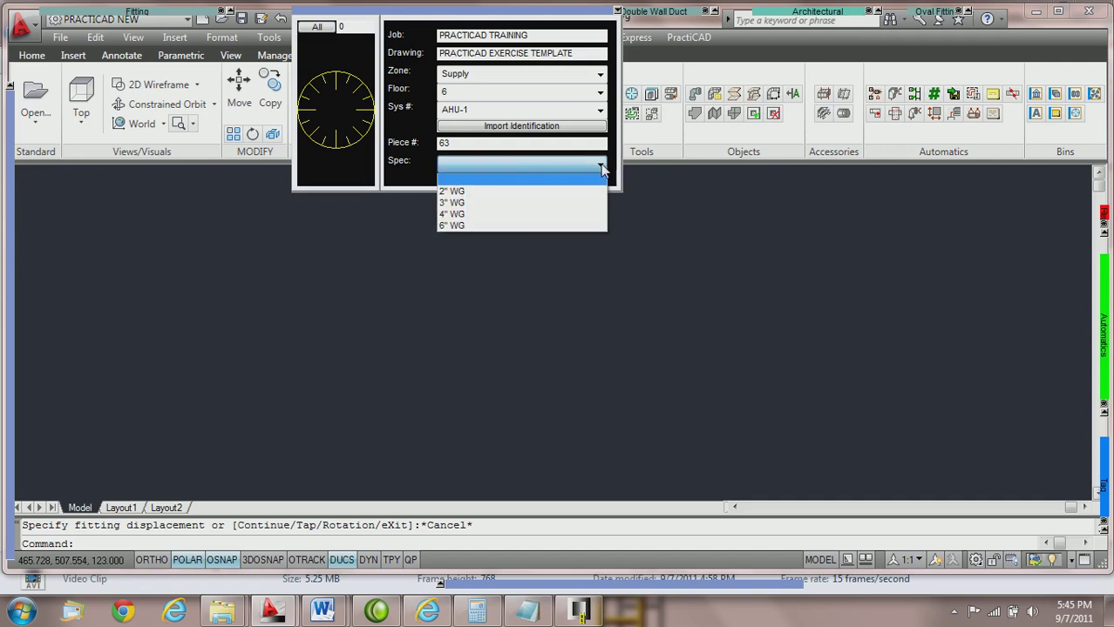
pyautogui.click(461, 193)
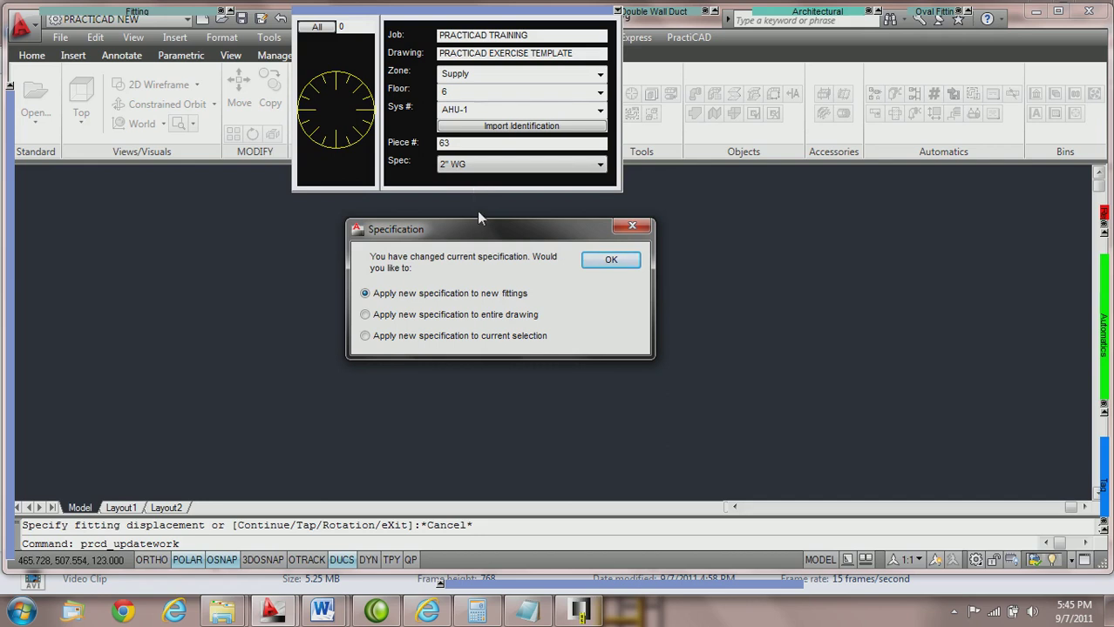
# Keep 'Apply new specification to new fittings' for 2" WG and confirm with OK.
pyautogui.moveTo(414, 236); pyautogui.dragTo(415, 242)
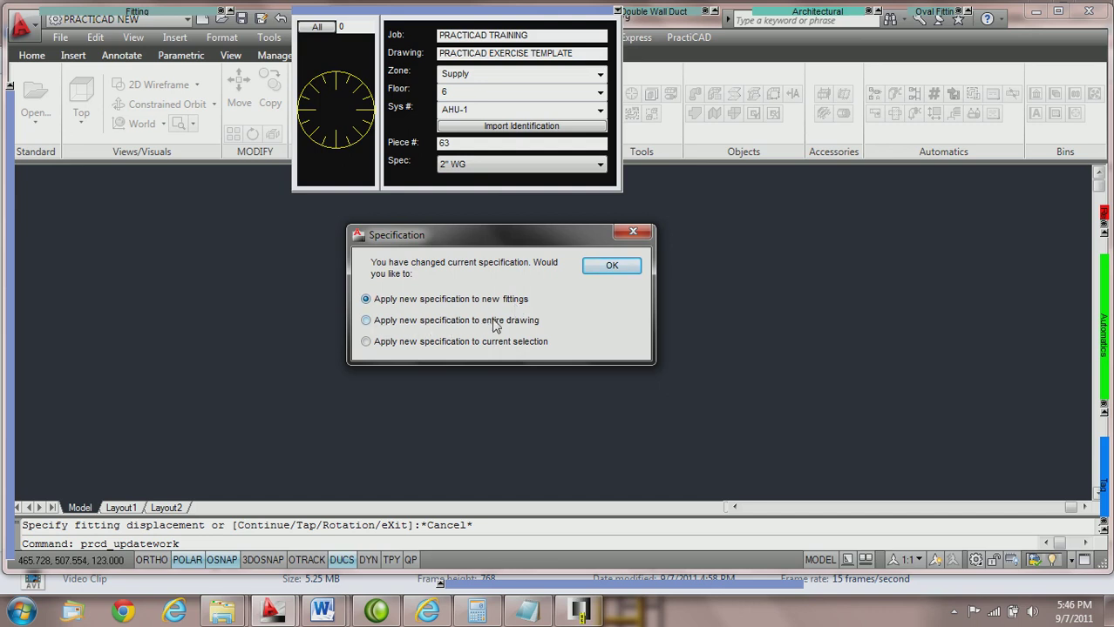
pyautogui.click(366, 342)
pyautogui.click(367, 302)
pyautogui.click(612, 268)
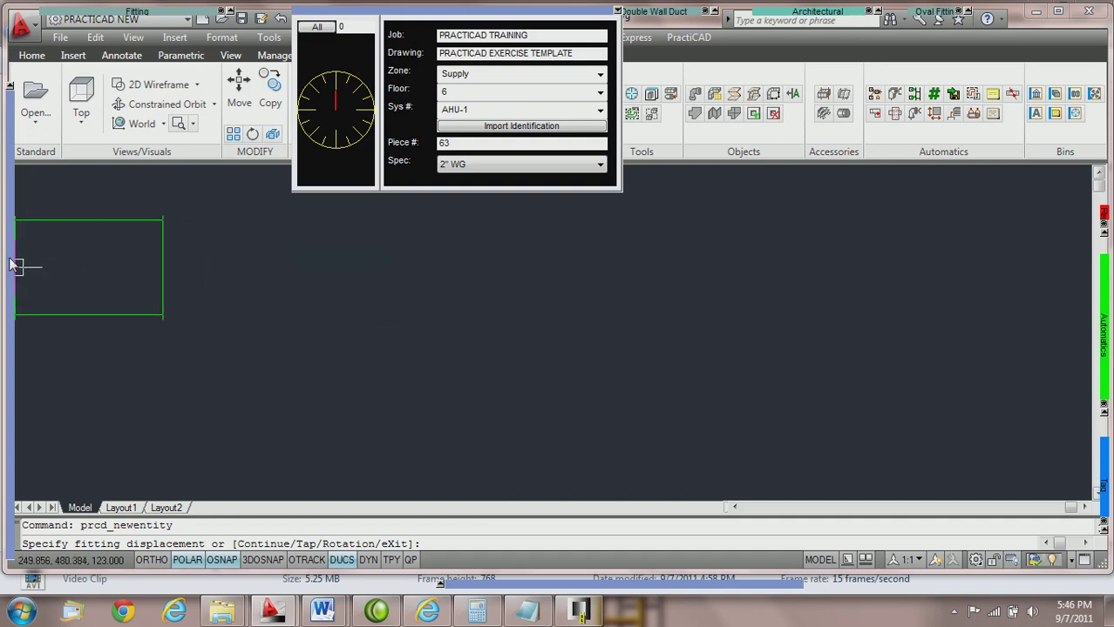
# Draw two 36x18 straights, a 24/2 transition and a 30x18 straight, each 56 long.
pyautogui.moveTo(26, 260)
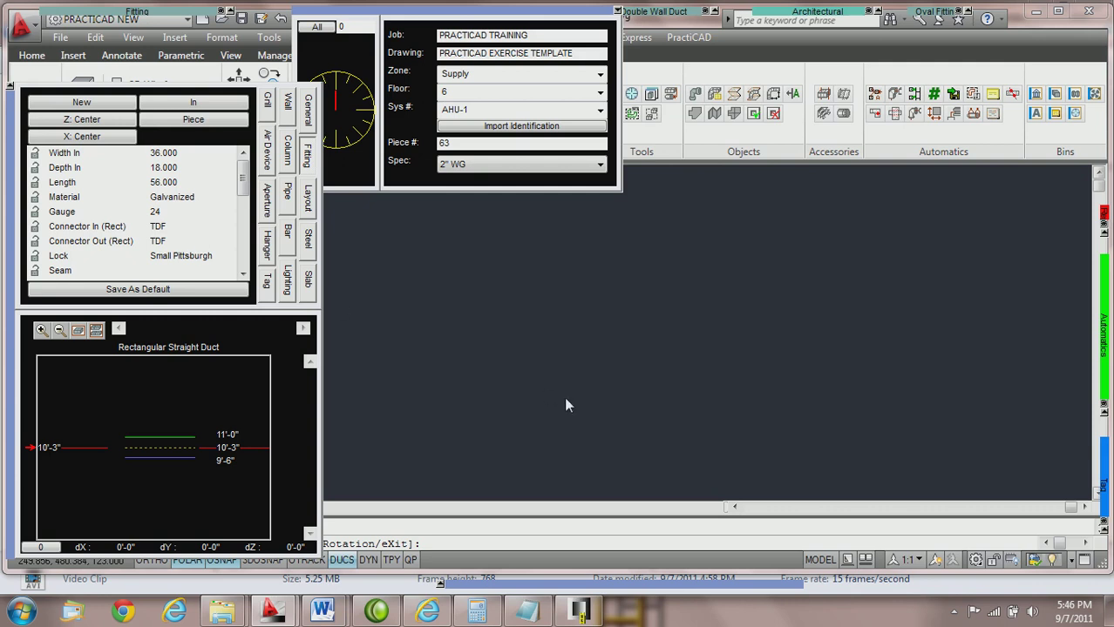
pyautogui.click(318, 330)
pyautogui.click(377, 331)
pyautogui.write('c')
pyautogui.press('Return')
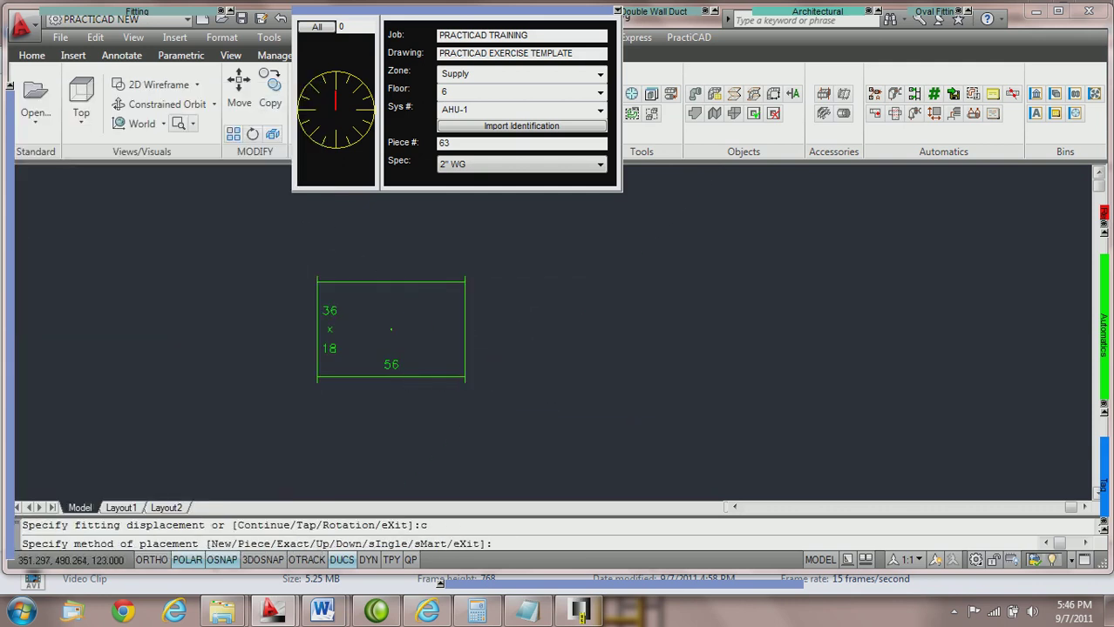
pyautogui.moveTo(97, 39)
pyautogui.click(125, 67)
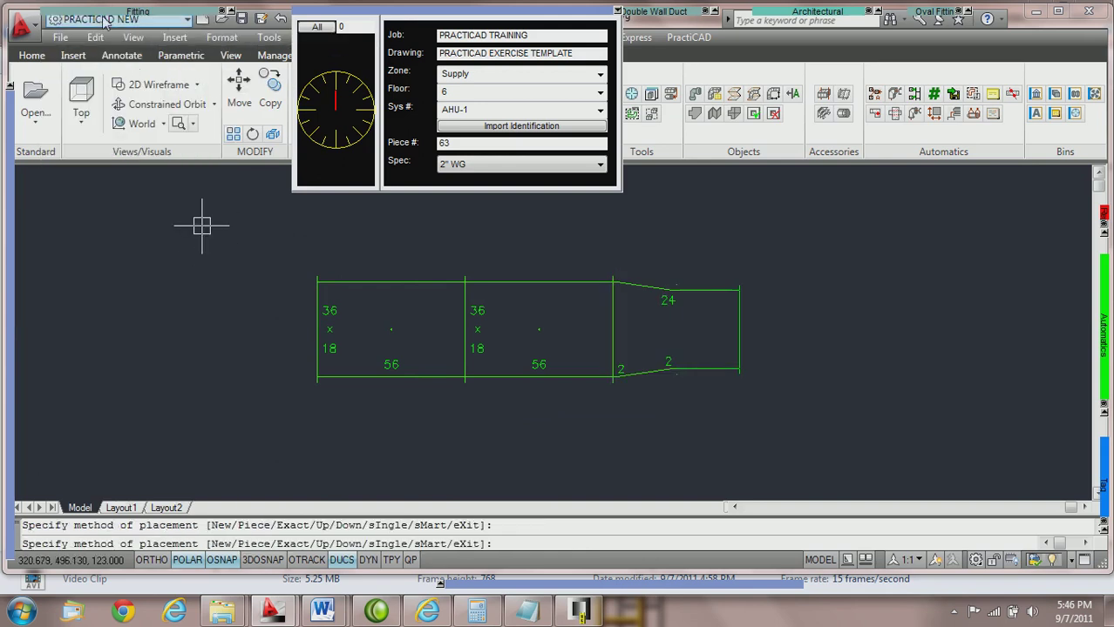
pyautogui.moveTo(99, 13)
pyautogui.click(56, 33)
pyautogui.press('Escape')
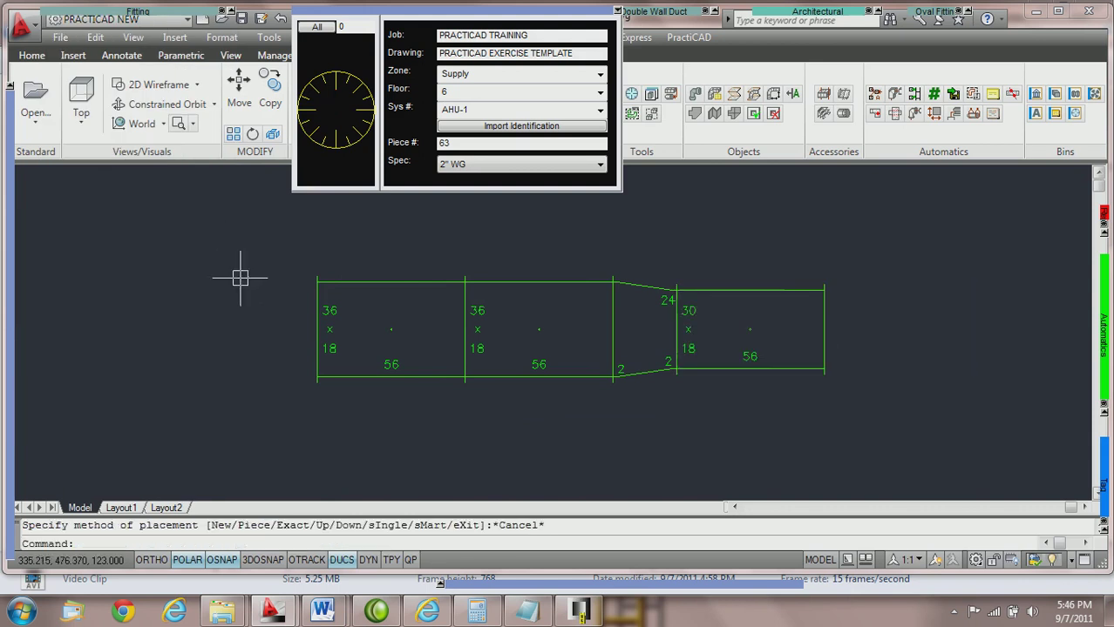
pyautogui.scroll(1, 390, 366)
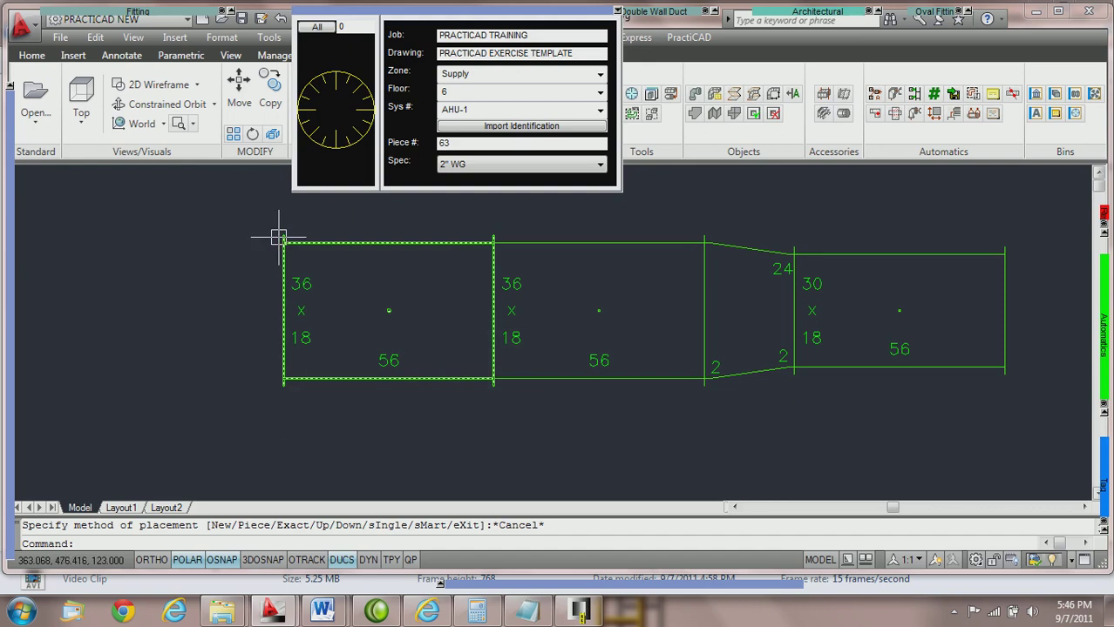
# Window-select the whole duct run and re-specify it to 6" WG as the current selection.
pyautogui.moveTo(399, 287); pyautogui.dragTo(315, 294, button='middle')
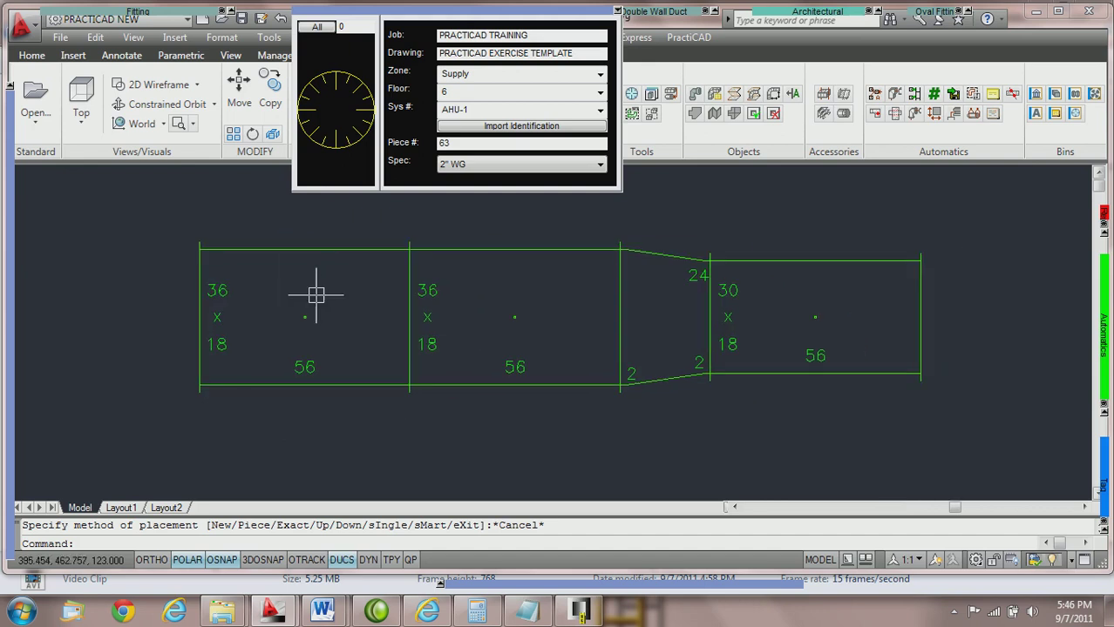
pyautogui.scroll(-1, 361, 318)
pyautogui.click(764, 401)
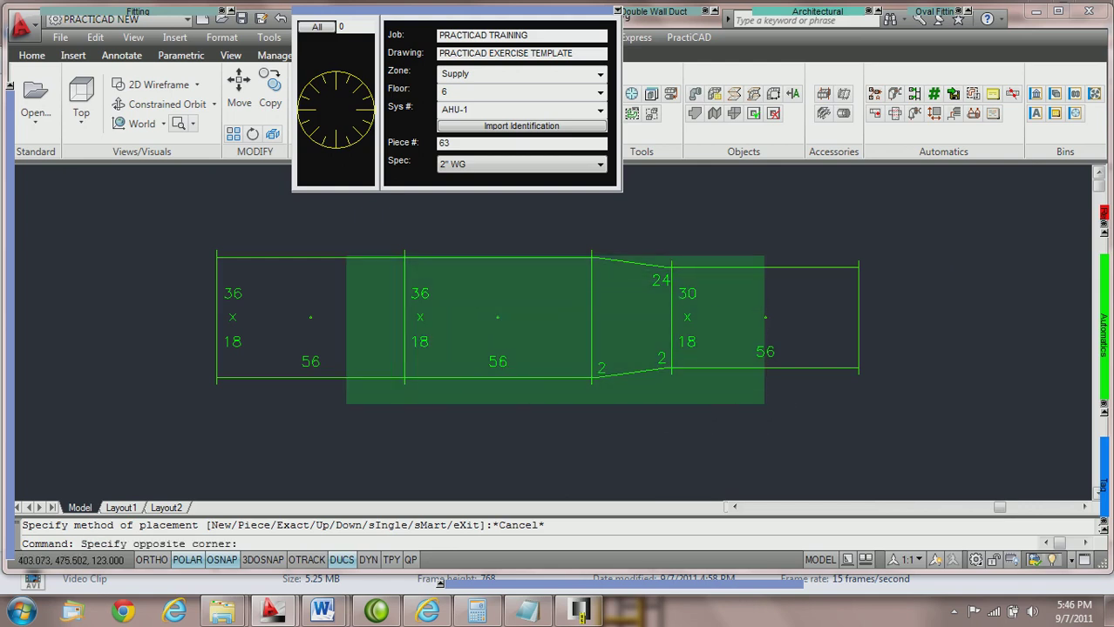
pyautogui.click(305, 231)
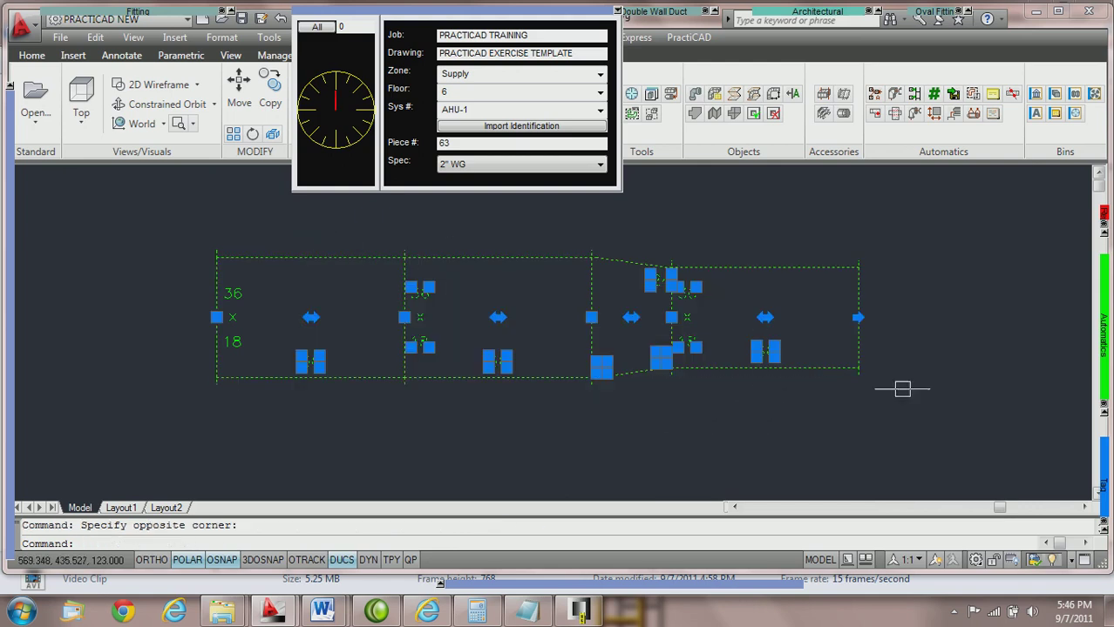
pyautogui.moveTo(1101, 373)
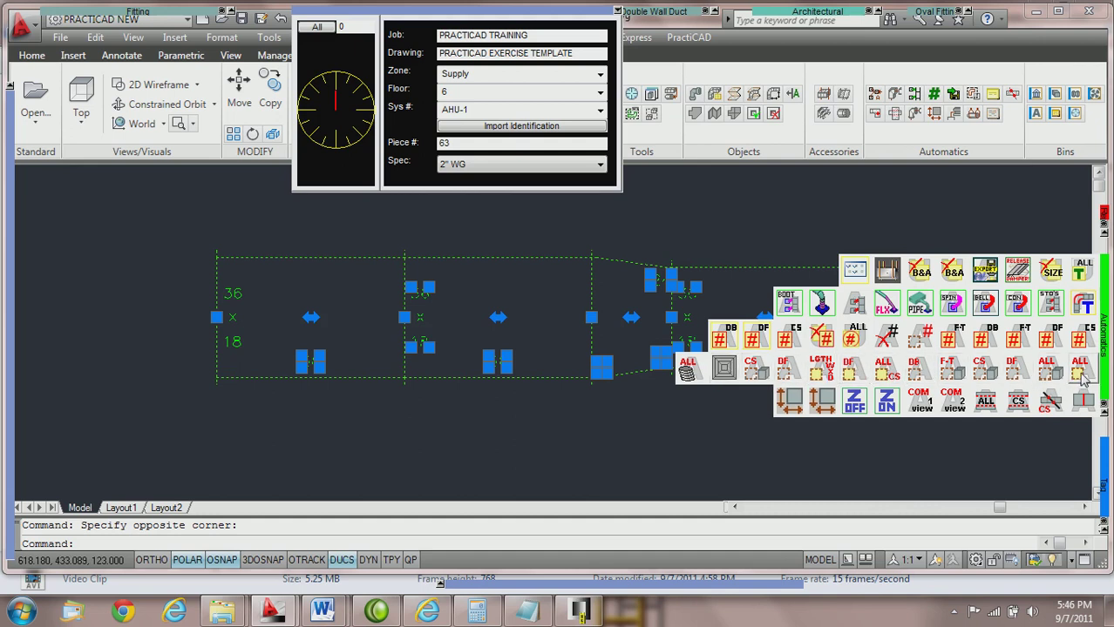
pyautogui.click(600, 167)
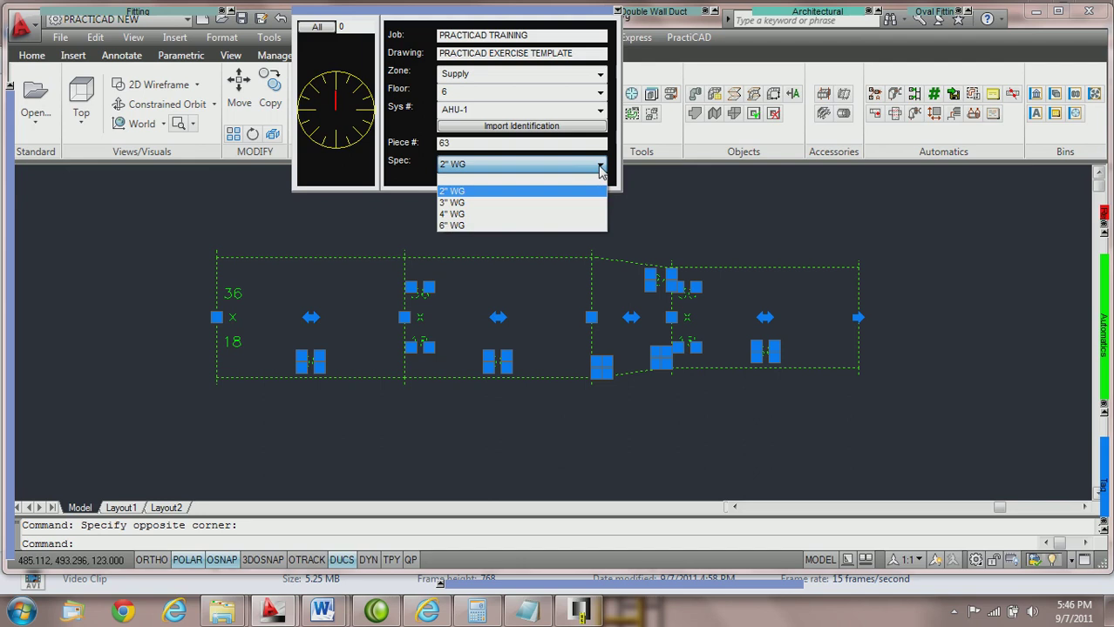
pyautogui.click(481, 226)
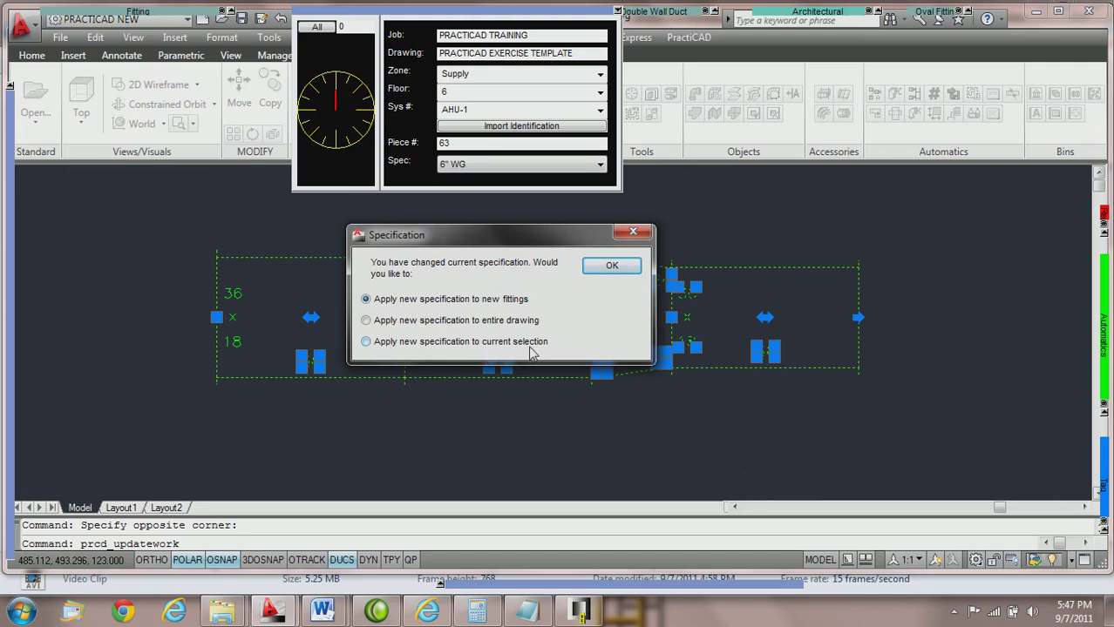
pyautogui.click(366, 343)
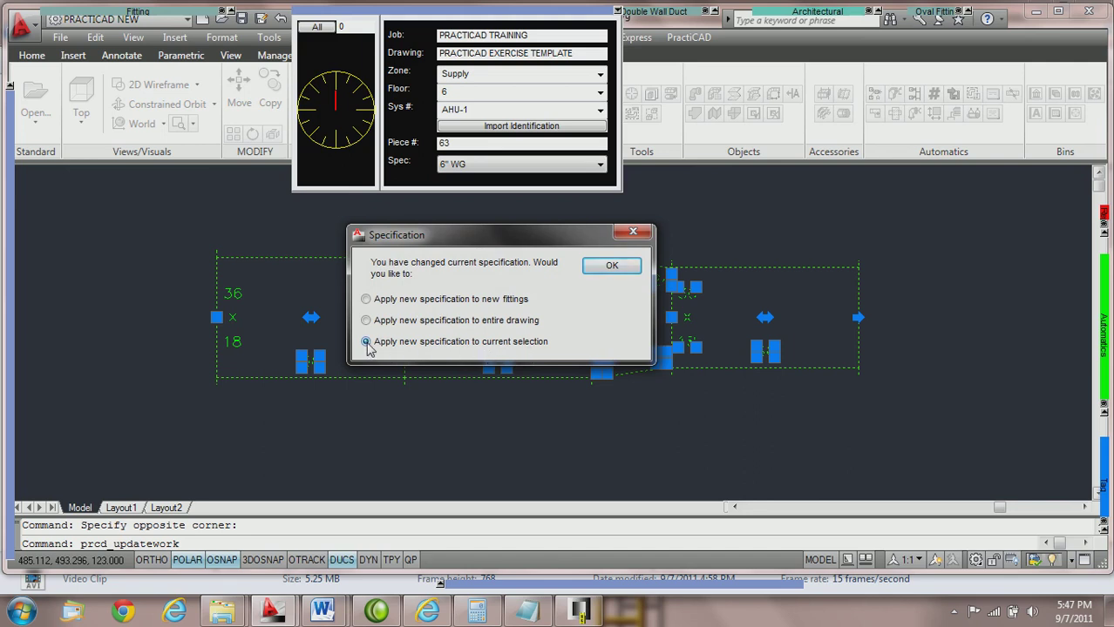
pyautogui.click(614, 268)
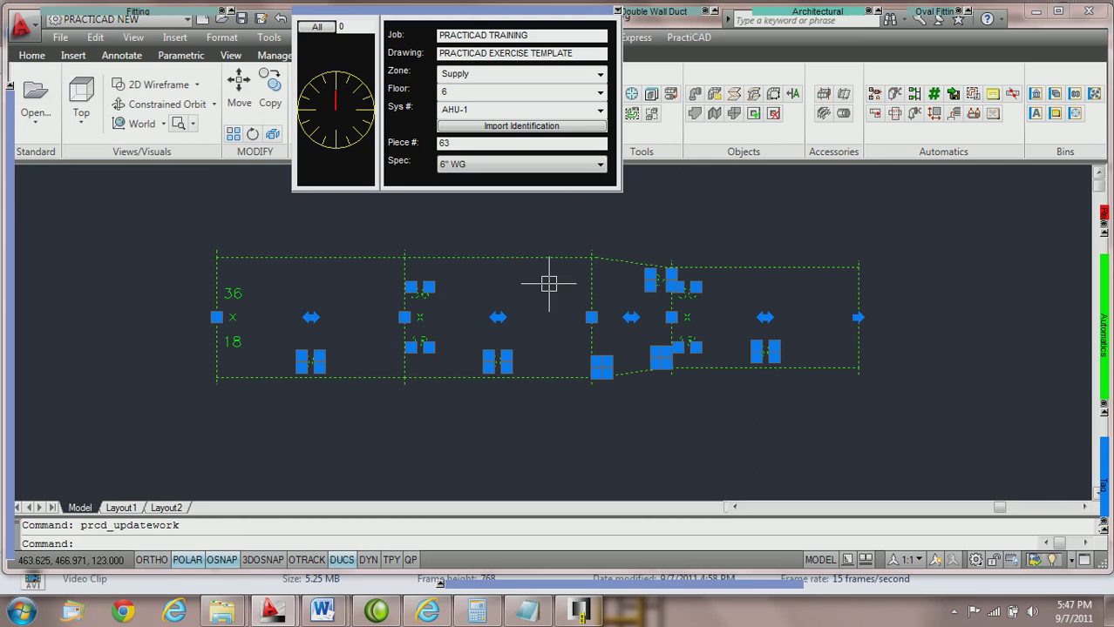
pyautogui.press('Escape')
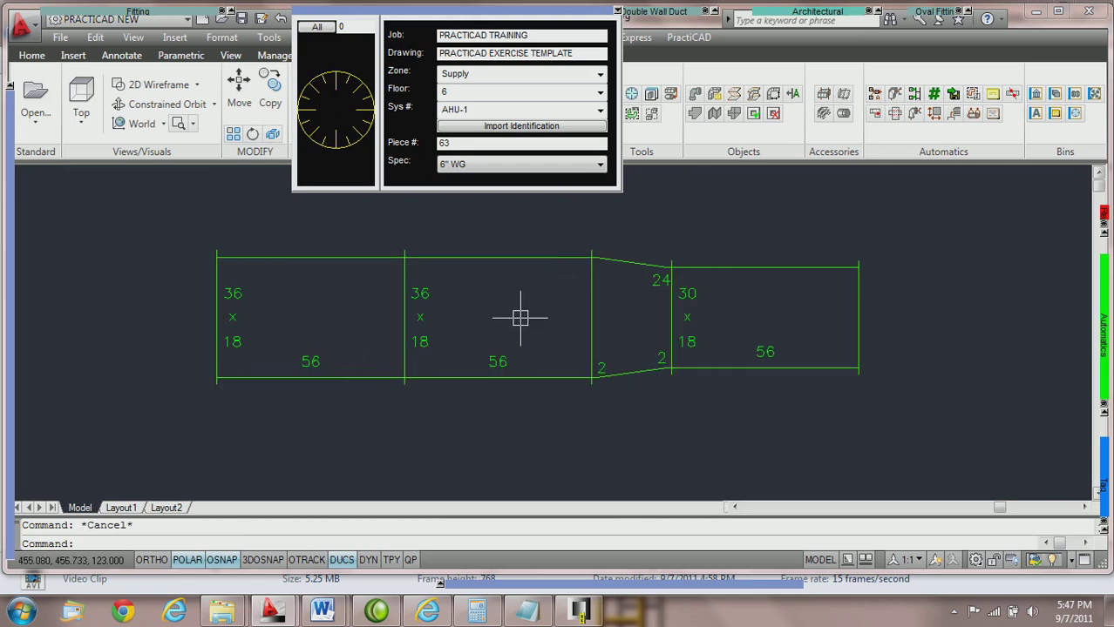
# Open the second 36 x 18 straight's properties and scroll to confirm its 6" WG specification.
pyautogui.moveTo(514, 319); pyautogui.dragTo(422, 317, button='middle')
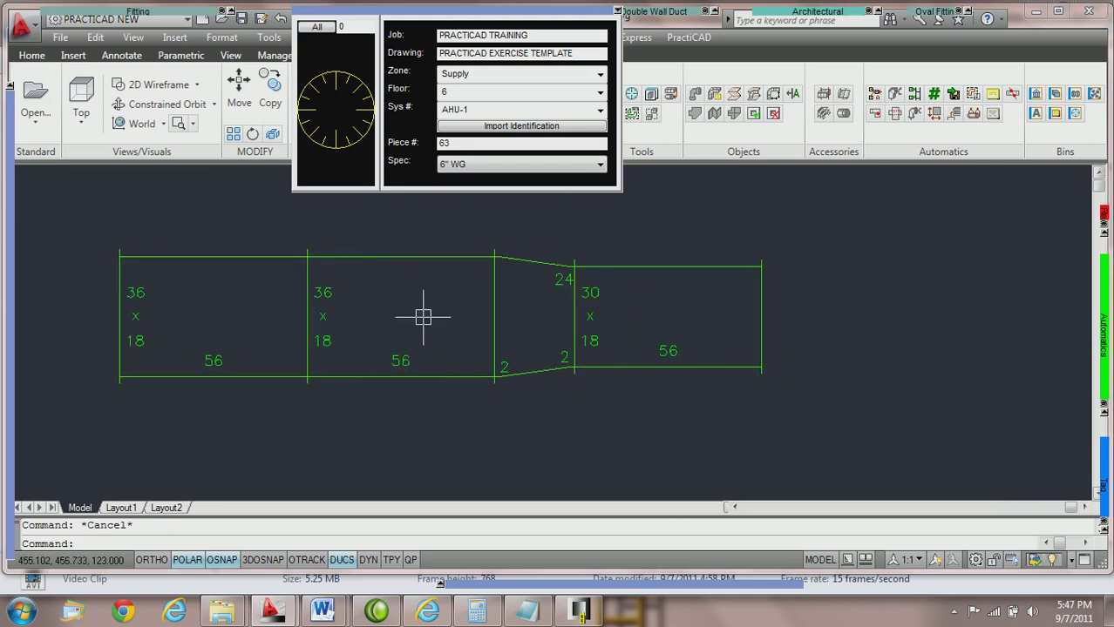
pyautogui.doubleClick(379, 256)
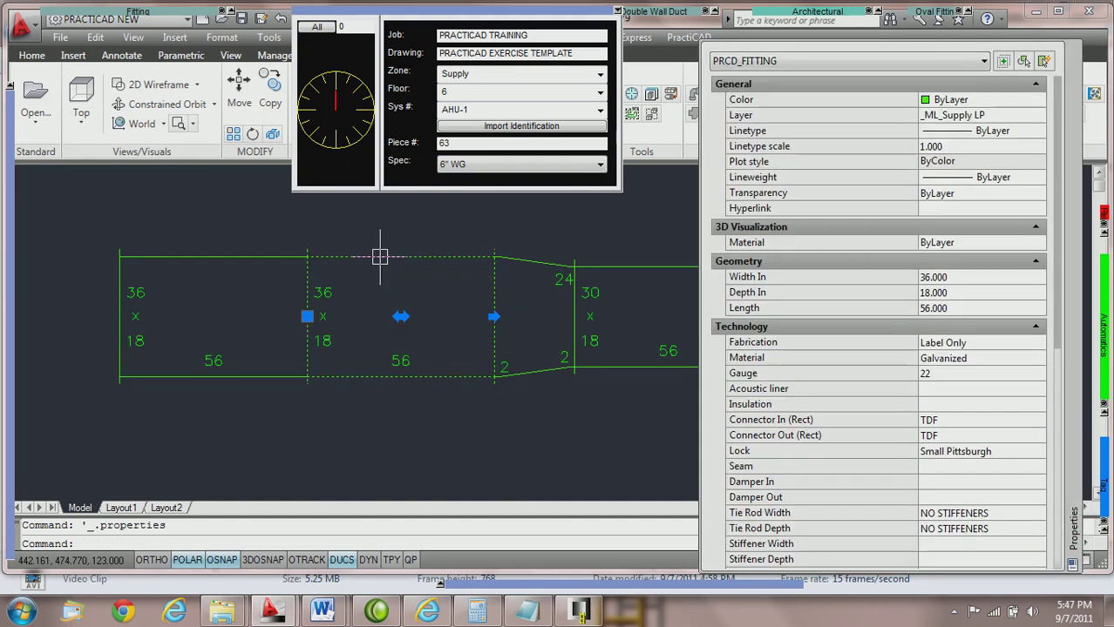
pyautogui.scroll(-4, 926, 334)
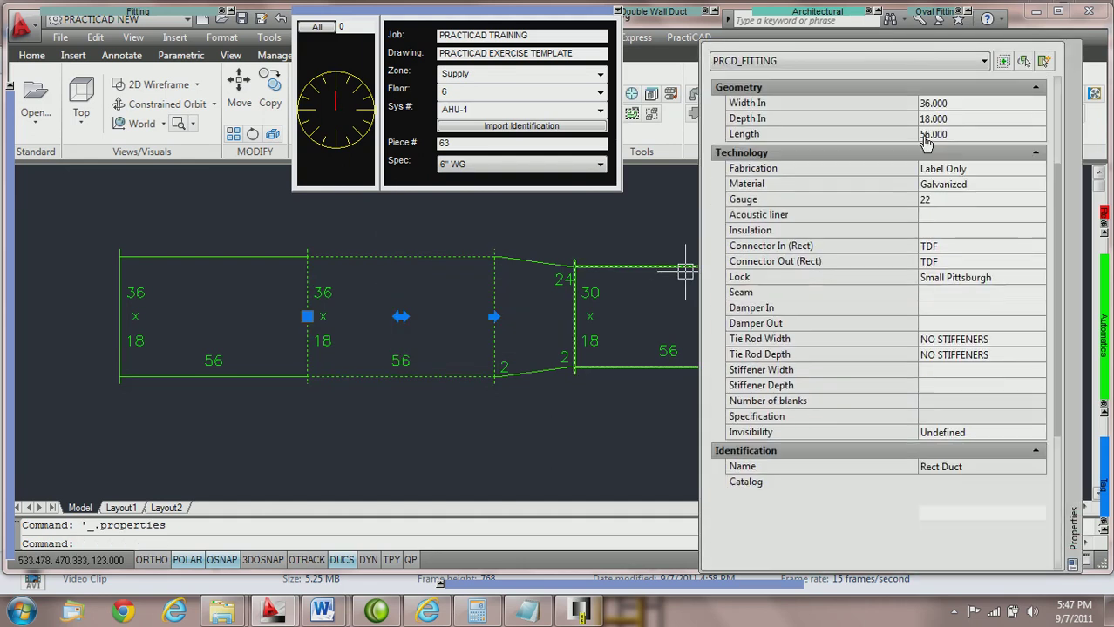